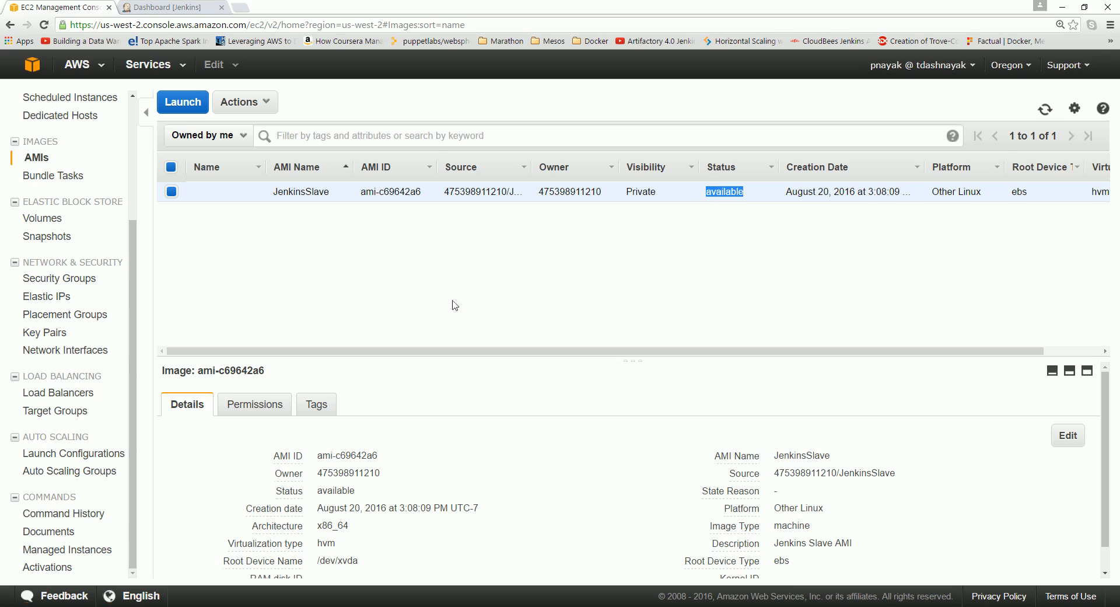
# Select the JenkinsSlave AMI name in the AMIs list and switch to the Jenkins dashboard tab.
pyautogui.moveTo(269, 195)
pyautogui.moveTo(271, 194); pyautogui.dragTo(330, 193)
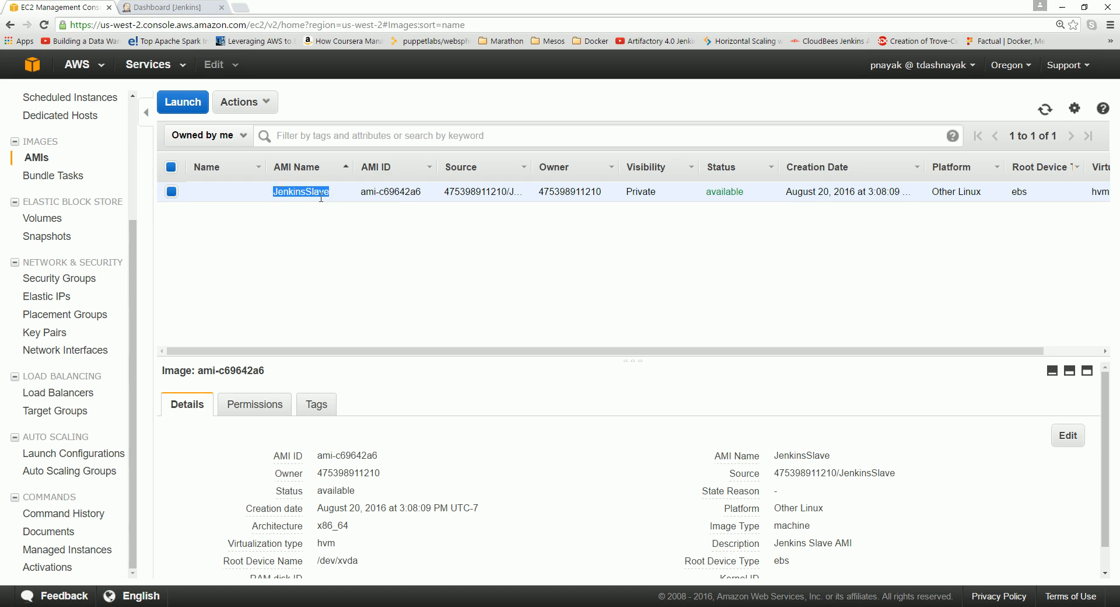
pyautogui.click(178, 6)
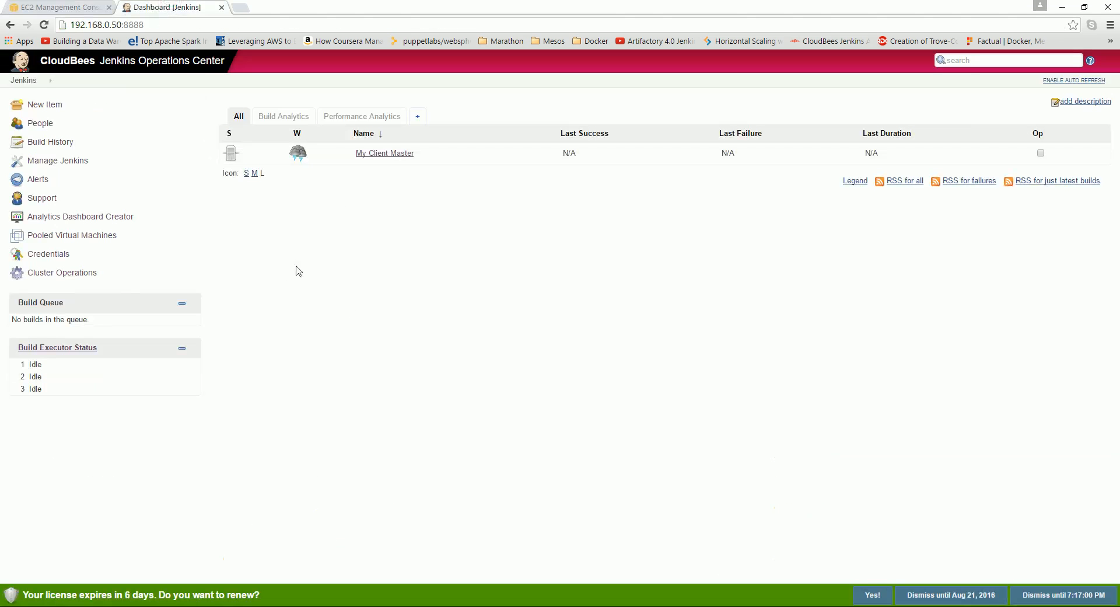
# Open the Plugin Manager from Manage Jenkins.
pyautogui.click(21, 81)
pyautogui.click(55, 164)
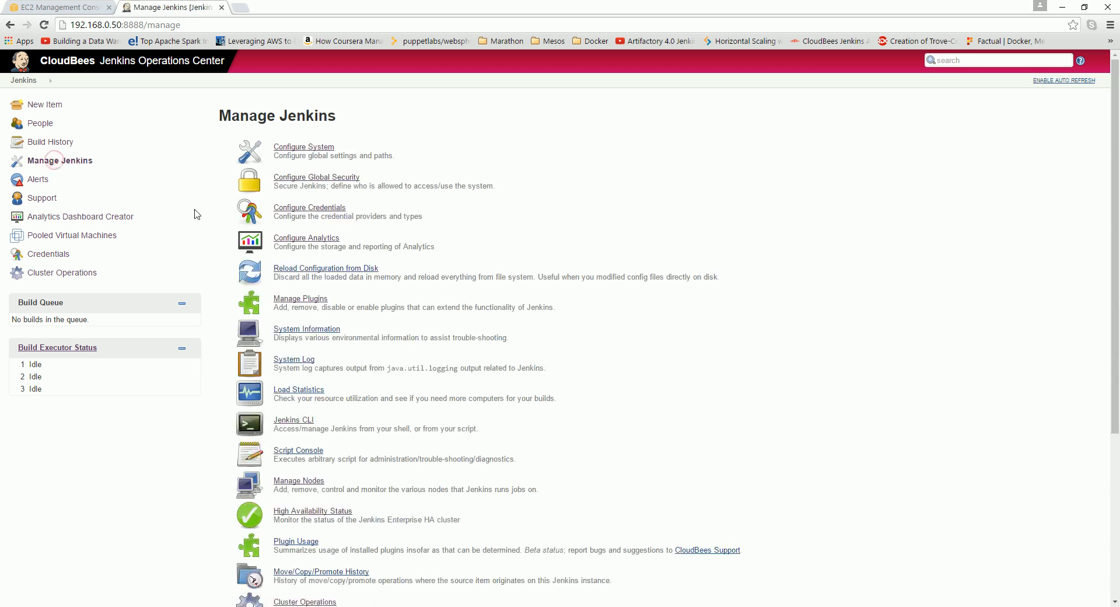
pyautogui.click(296, 298)
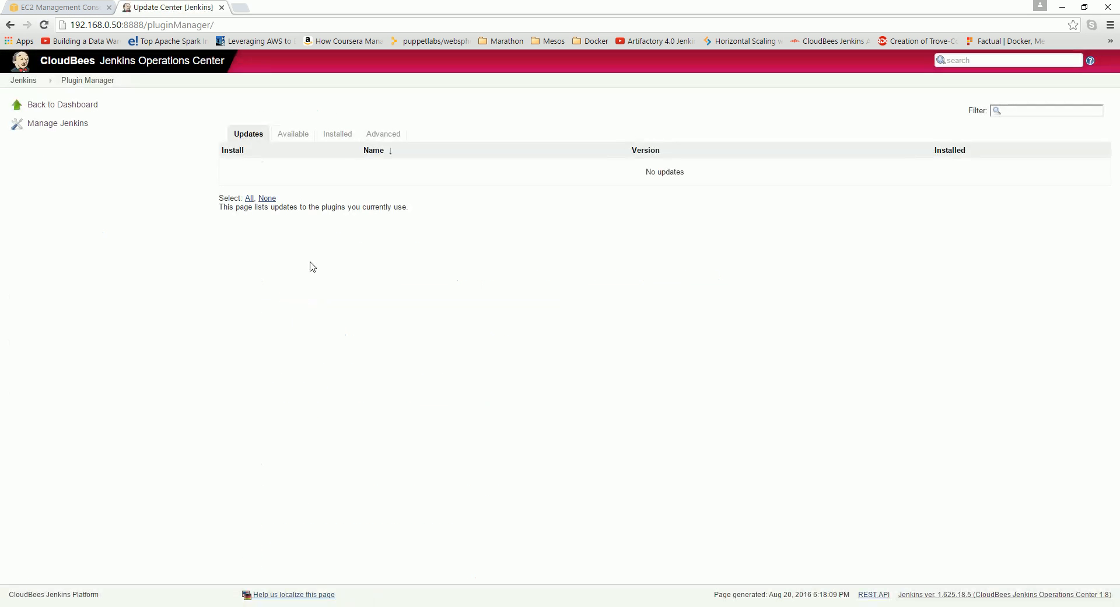
# Filter the Available plugins by 'ec2' to show Amazon EC2 plugin 1.34.
pyautogui.click(293, 138)
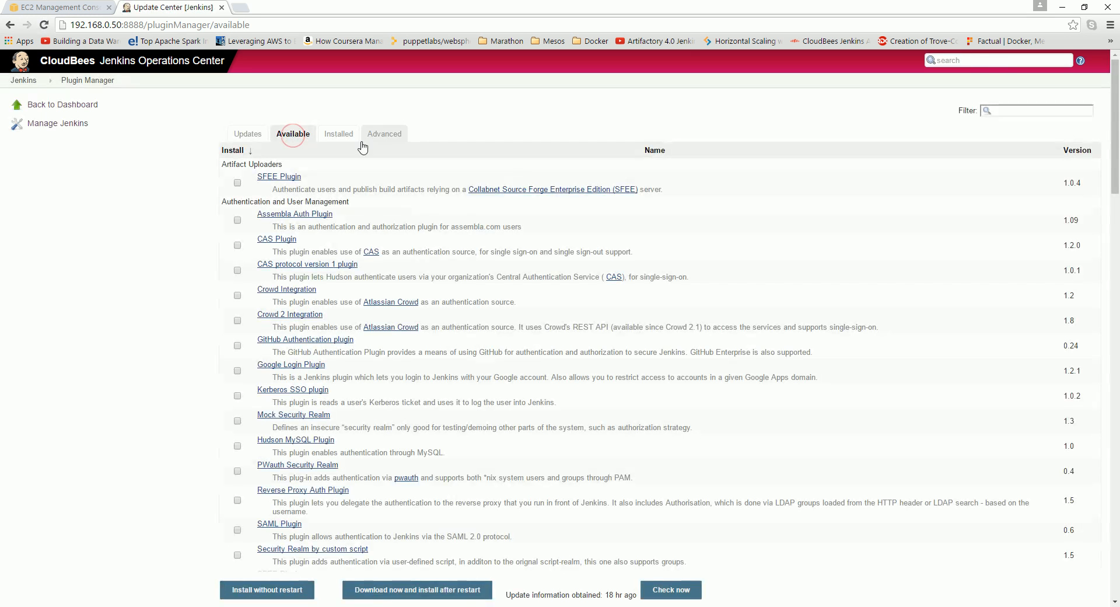
pyautogui.click(336, 135)
pyautogui.click(1026, 111)
pyautogui.write('ec2')
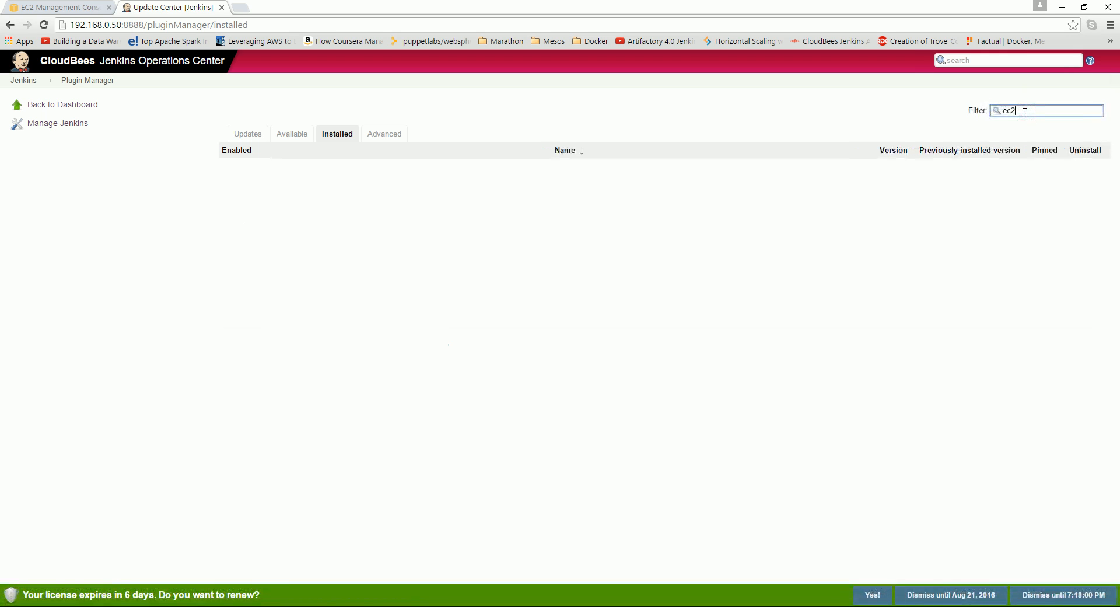
pyautogui.click(299, 139)
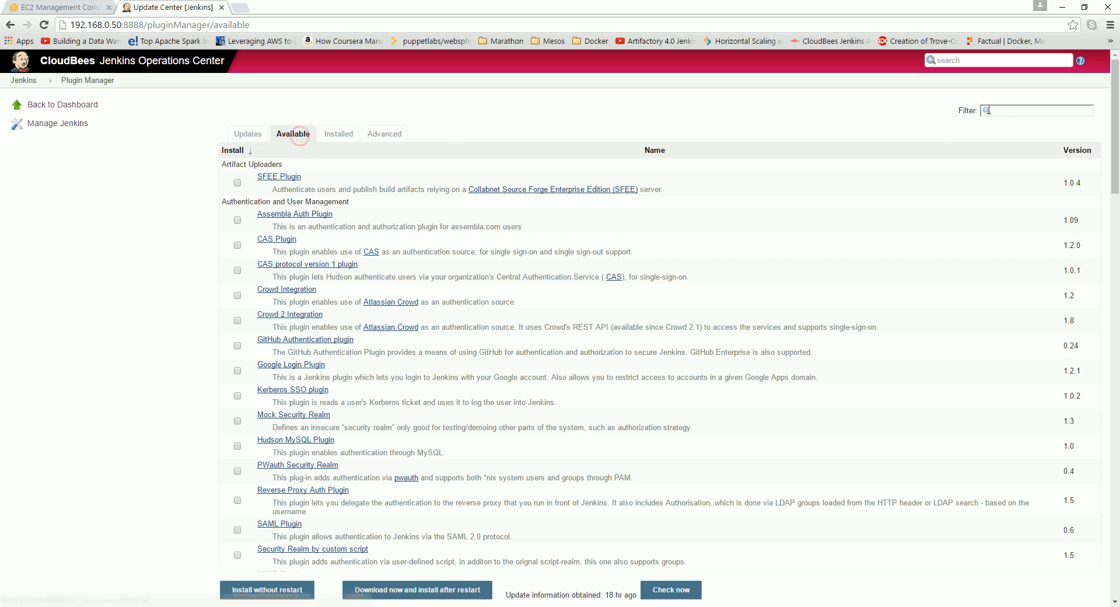
pyautogui.click(1013, 111)
pyautogui.write('ec2')
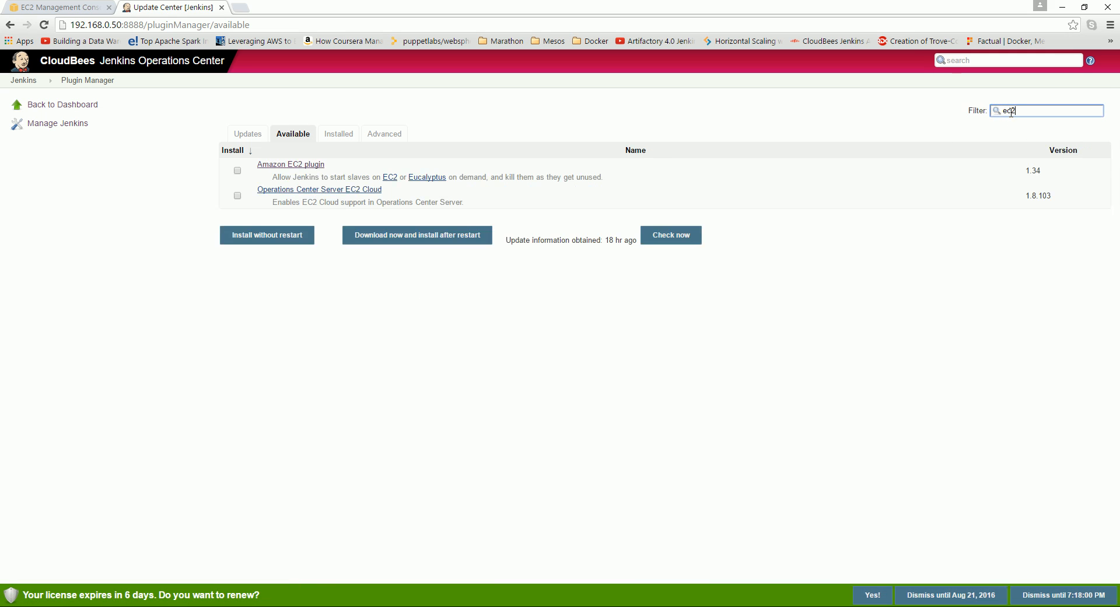
# Install the Amazon EC2 plugin without restart, then return to Manage Plugins after it succeeds.
pyautogui.click(237, 171)
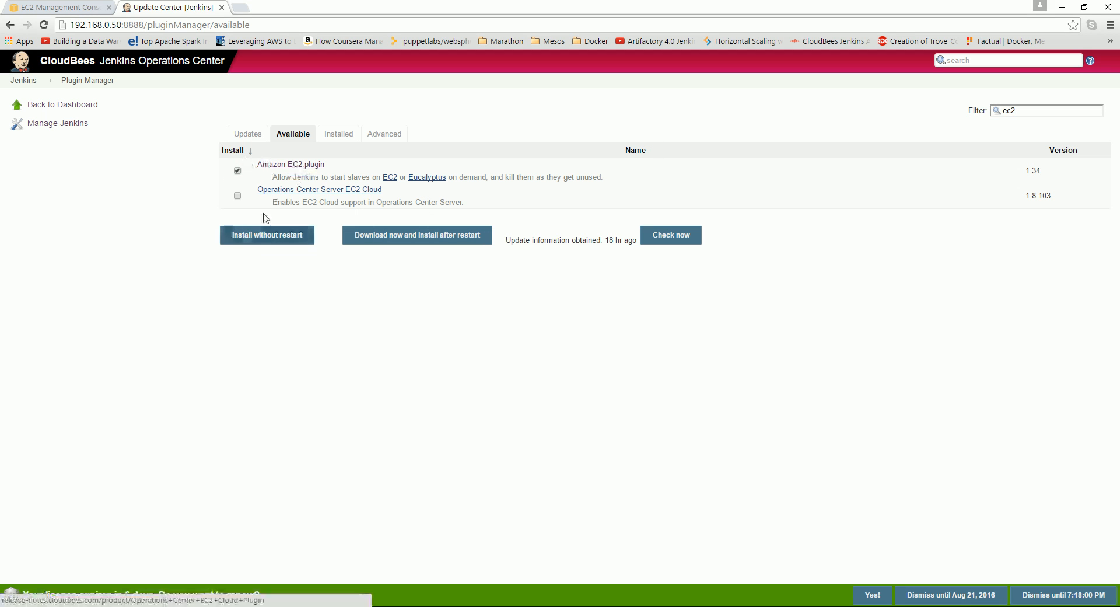
pyautogui.click(255, 237)
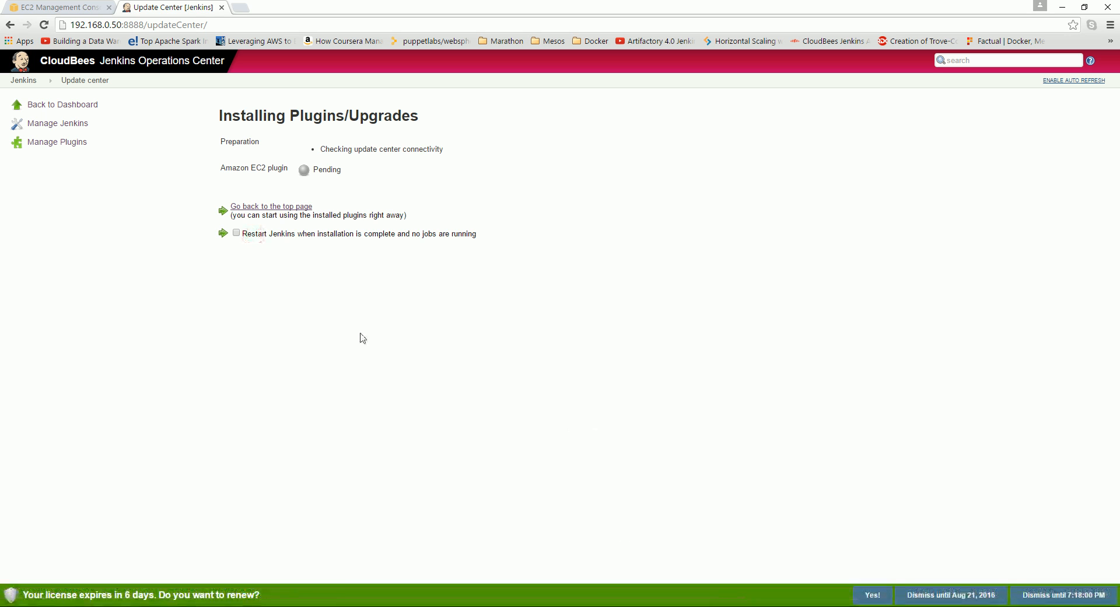
pyautogui.moveTo(221, 173); pyautogui.dragTo(293, 179)
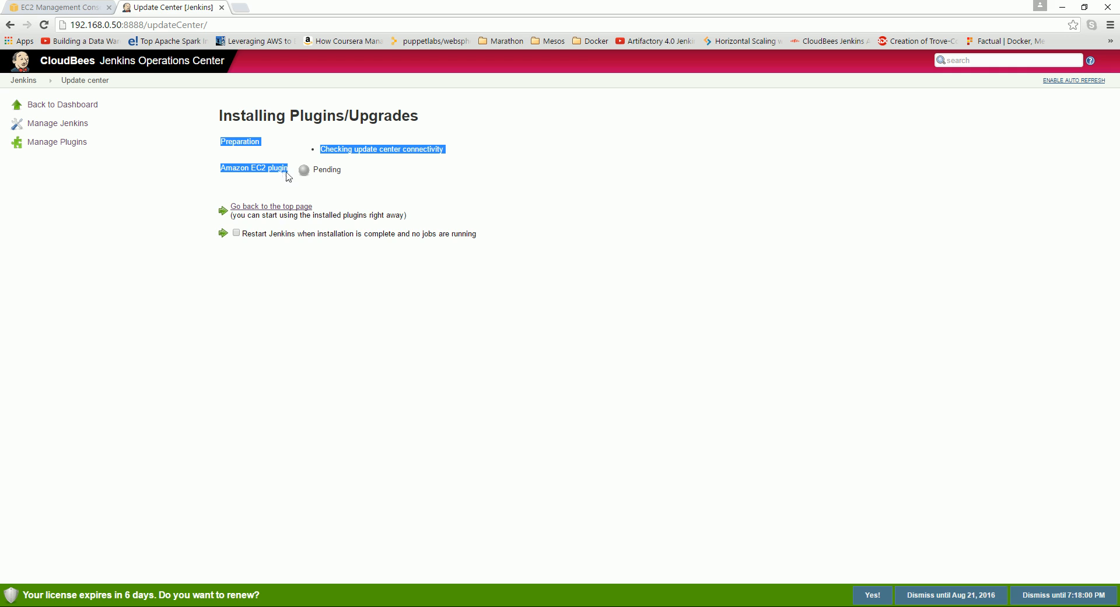
pyautogui.click(433, 191)
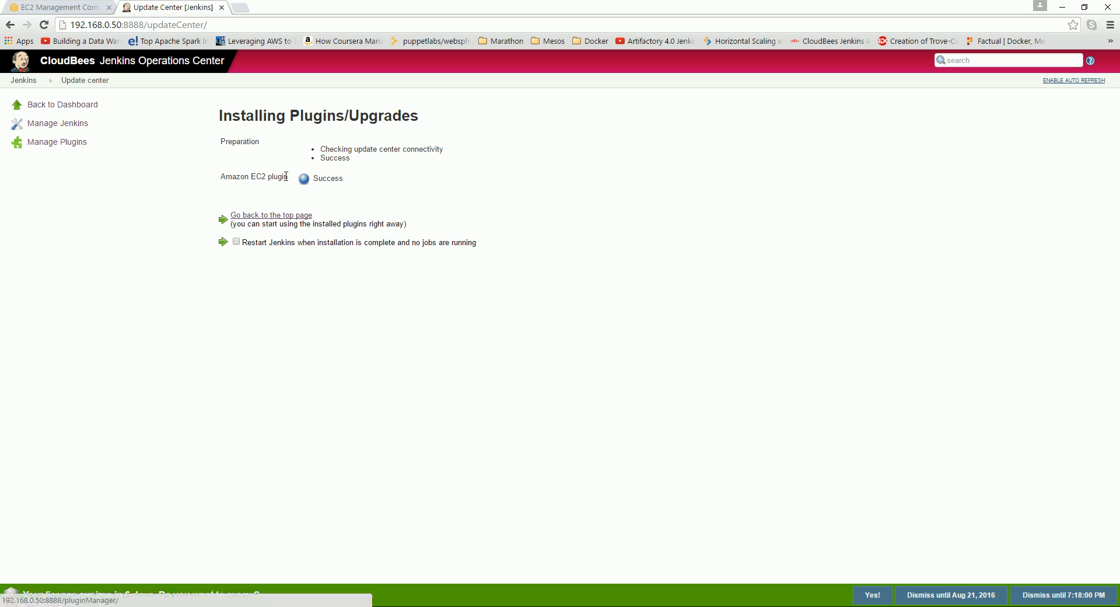
pyautogui.click(56, 145)
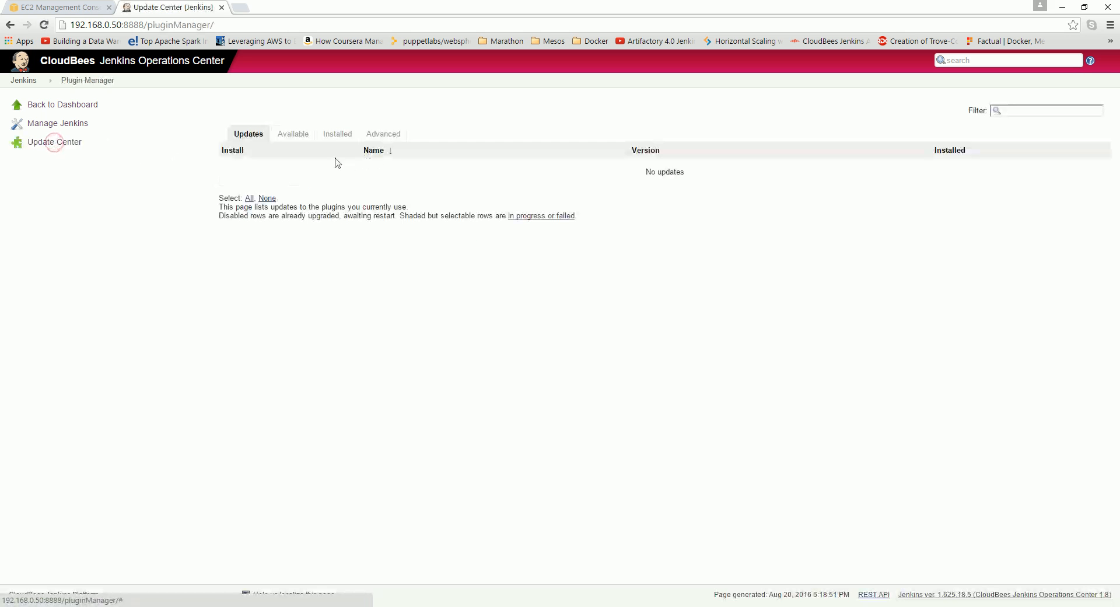
# Filter installed plugins by 'aws', enable Amazon EC2 plugin, and restart Jenkins once no jobs run.
pyautogui.click(348, 136)
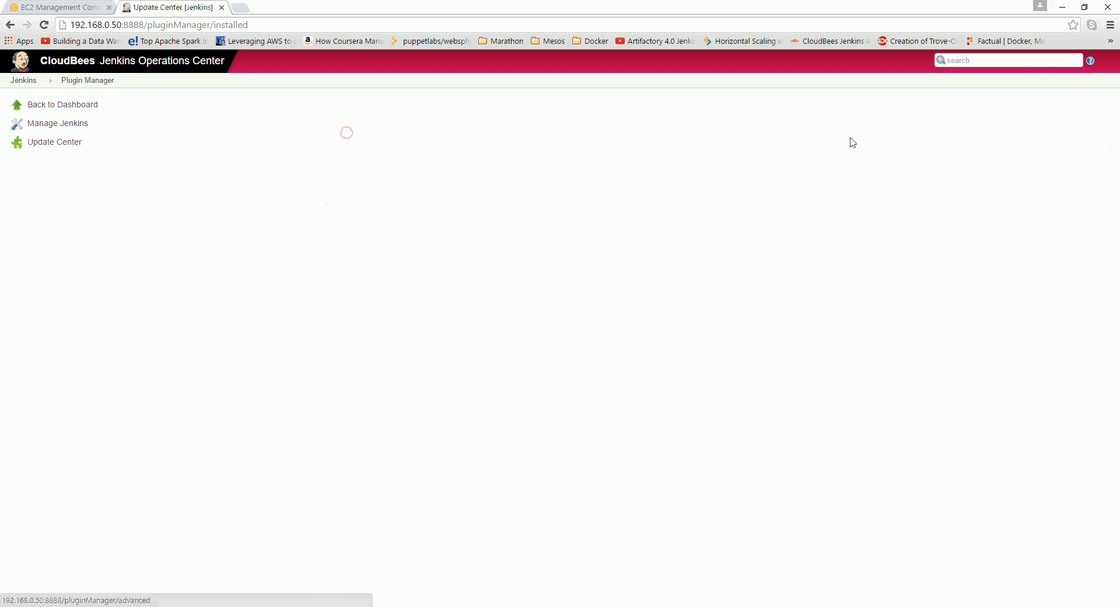
pyautogui.click(1024, 110)
pyautogui.write('aws')
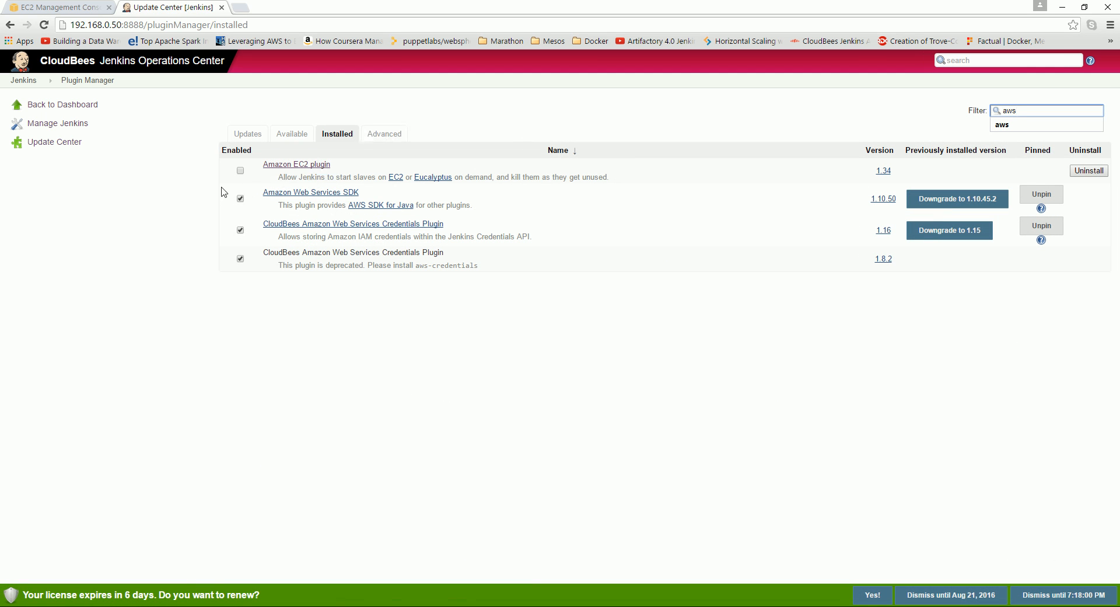
pyautogui.click(240, 170)
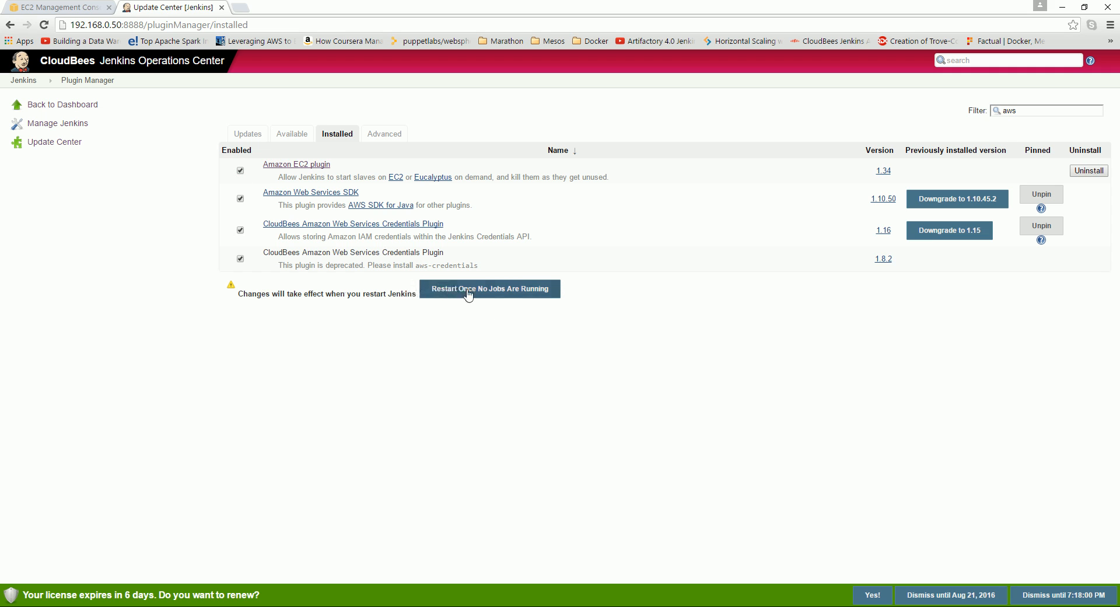
pyautogui.click(512, 296)
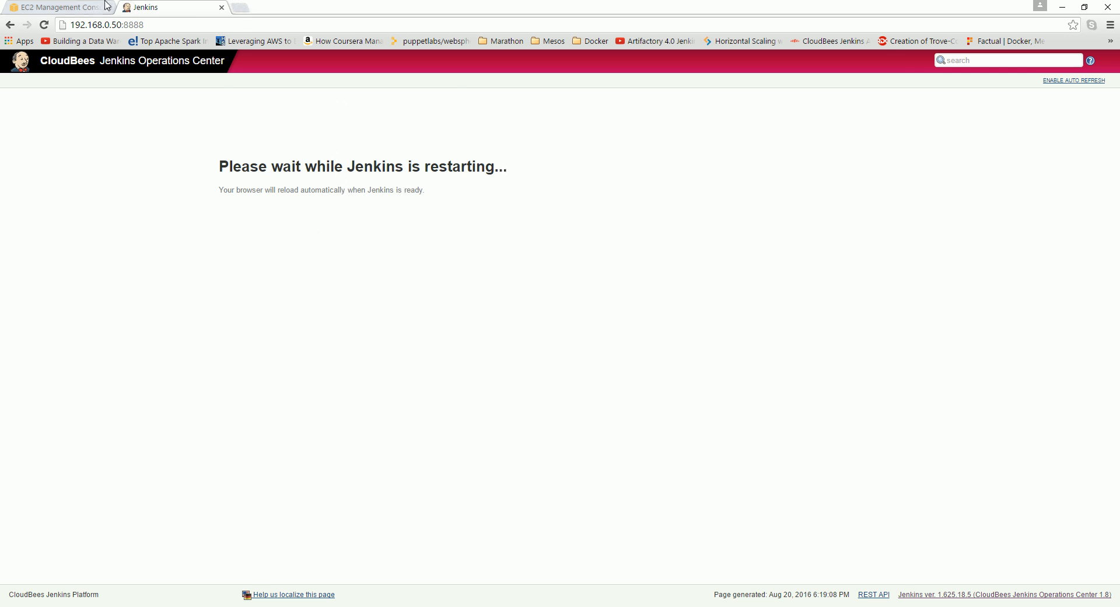
pyautogui.click(76, 7)
# Browse the EC2 instances and AMIs lists to find the JenkinsSlave instance.
pyautogui.click(403, 290)
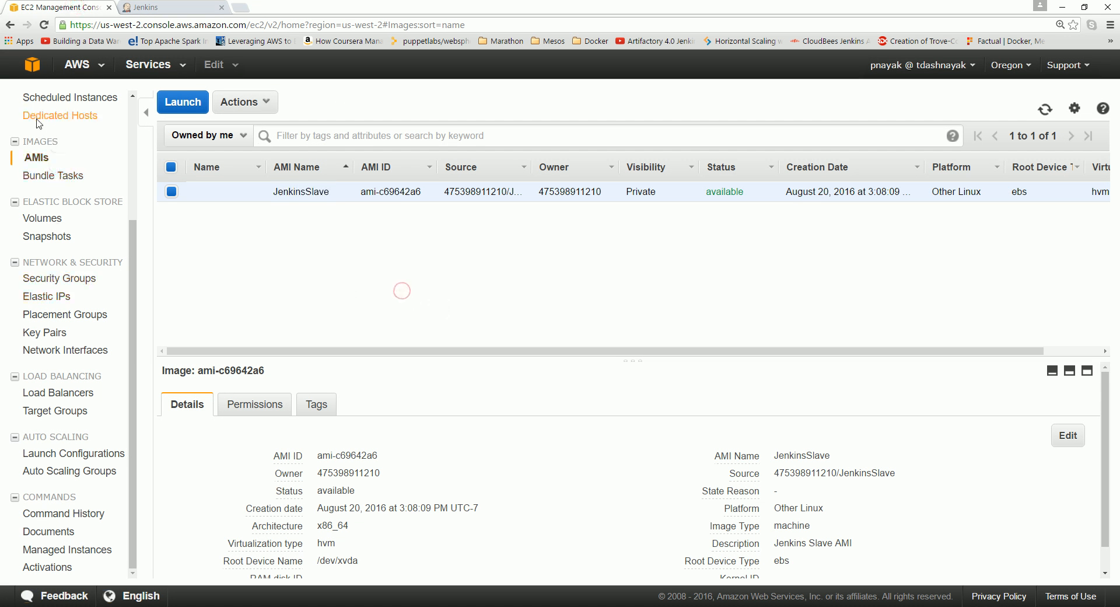
pyautogui.click(33, 69)
pyautogui.click(44, 145)
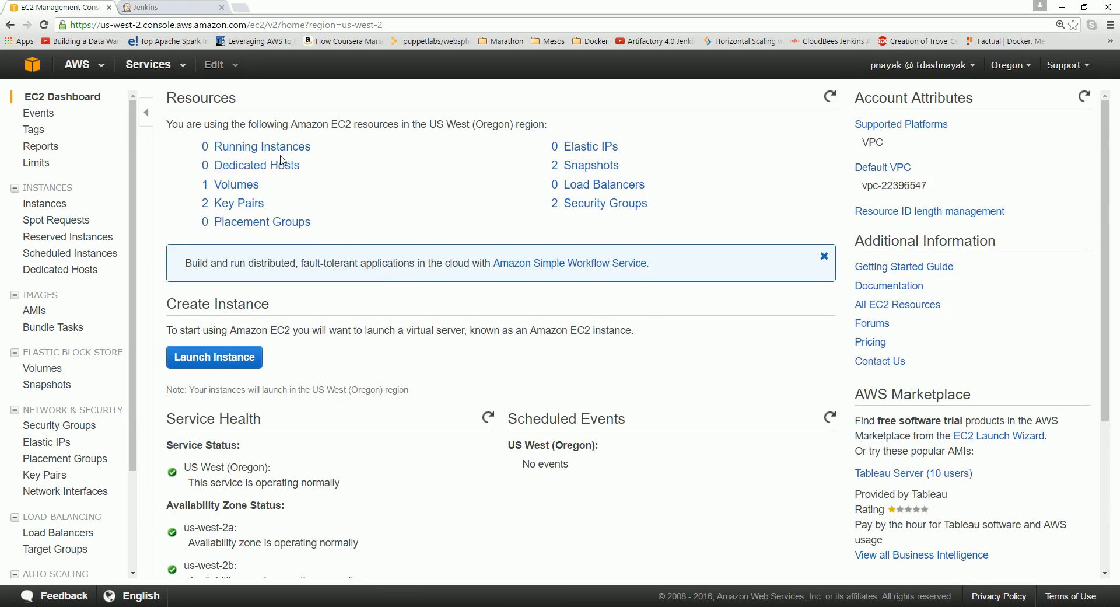
pyautogui.click(282, 146)
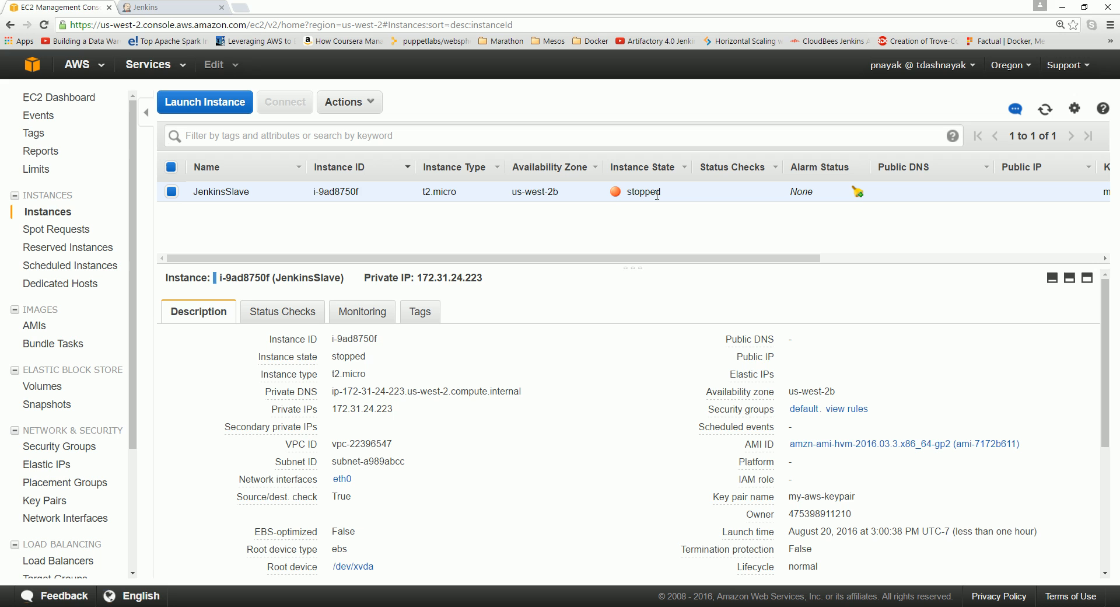
pyautogui.click(32, 326)
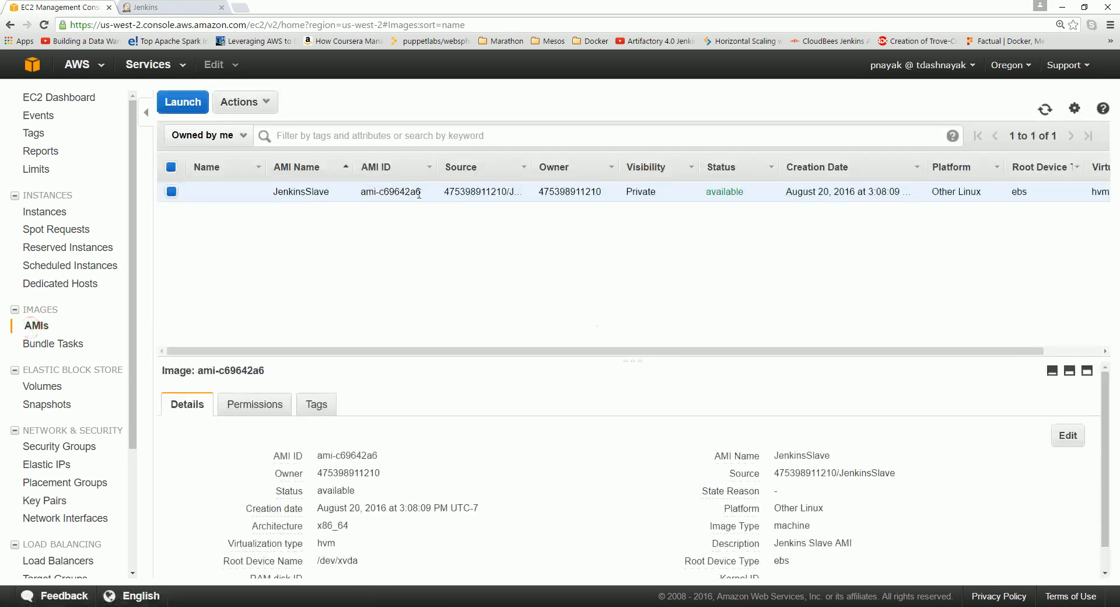
pyautogui.click(45, 102)
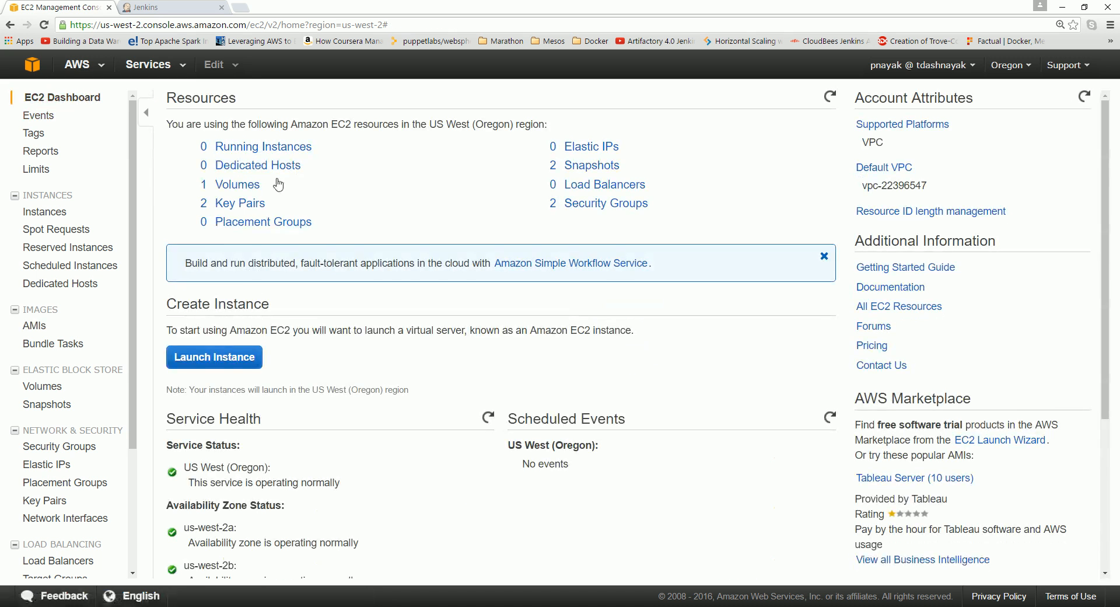
pyautogui.click(256, 146)
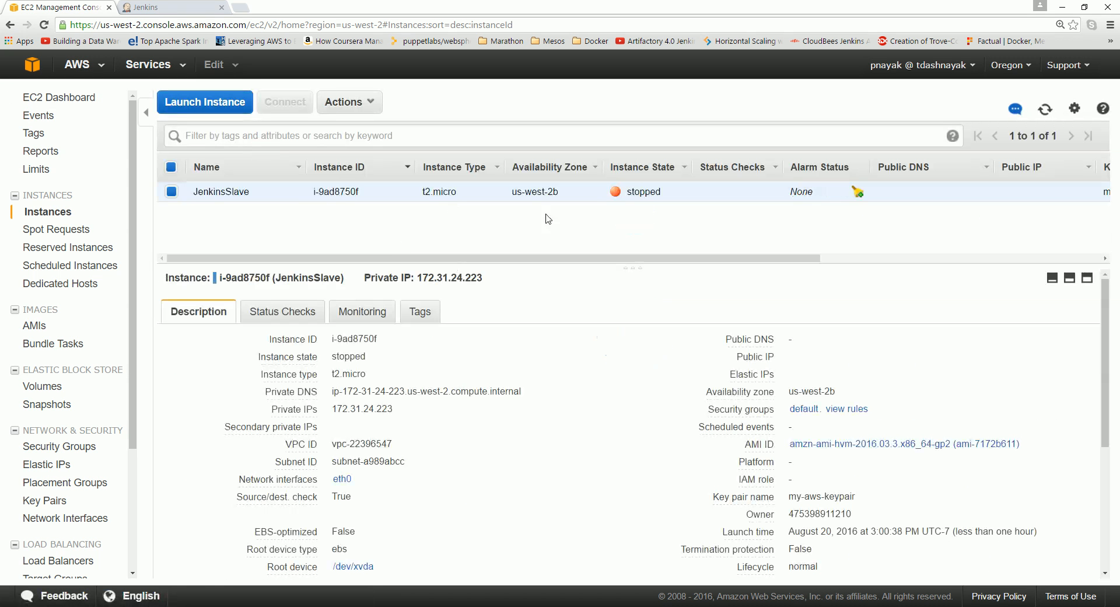
# Terminate the JenkinsSlave instance via Actions > Instance State and review its details.
pyautogui.click(370, 103)
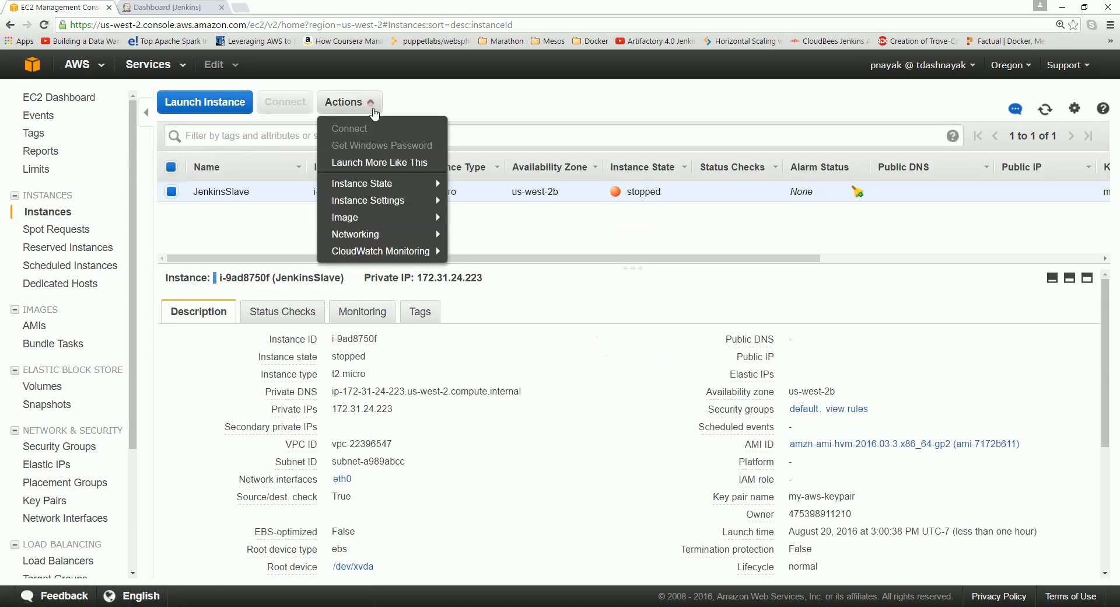
pyautogui.moveTo(386, 182)
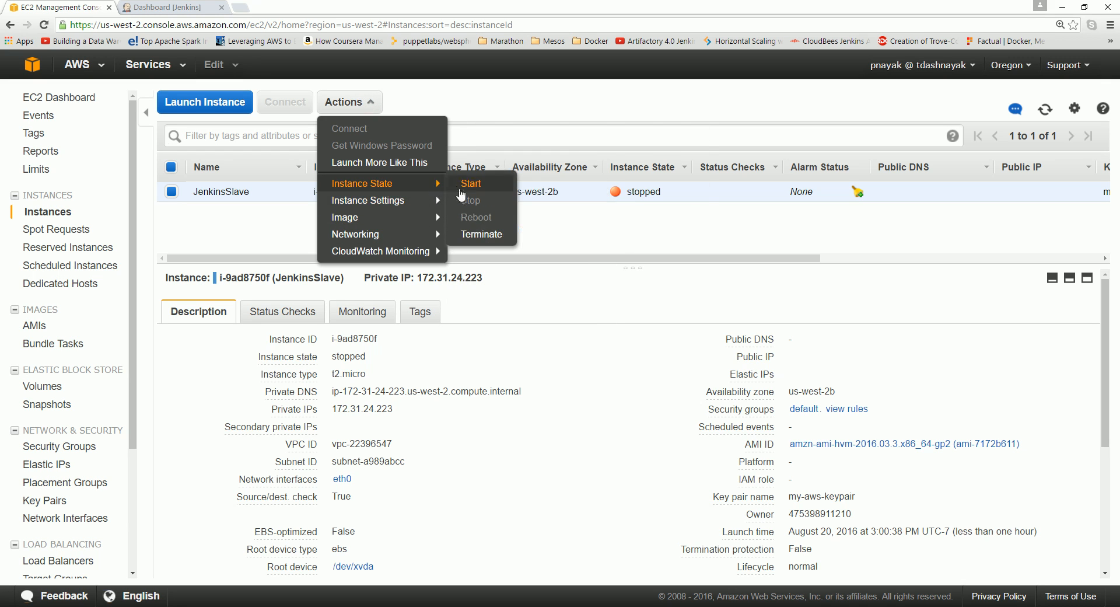
pyautogui.click(481, 234)
pyautogui.click(766, 423)
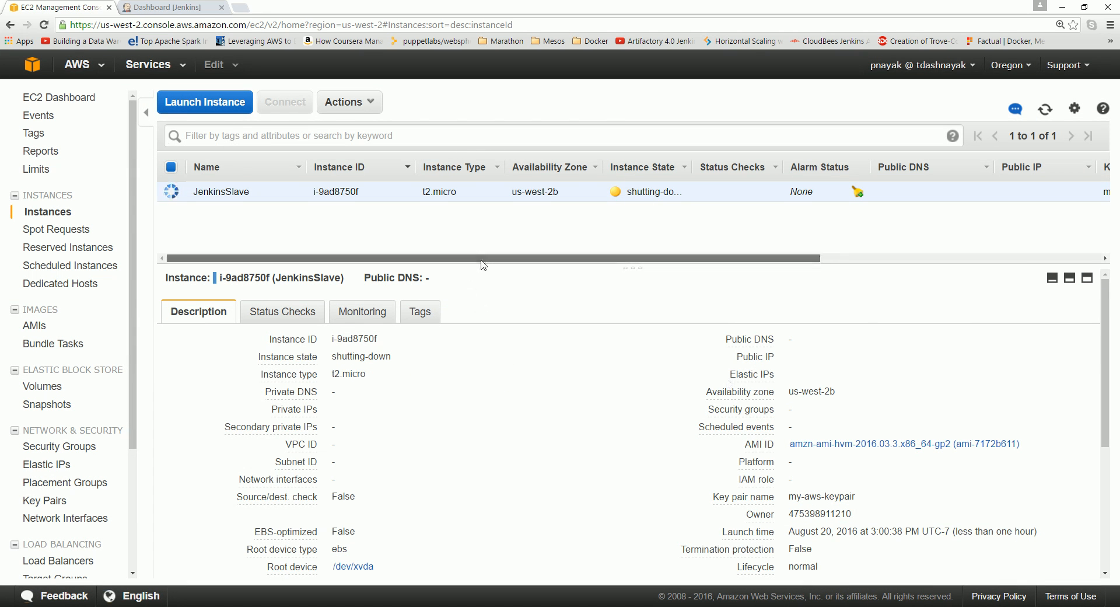
pyautogui.moveTo(481, 260)
pyautogui.mouseDown()
pyautogui.moveTo(635, 275)
pyautogui.moveTo(482, 261)
pyautogui.mouseUp()
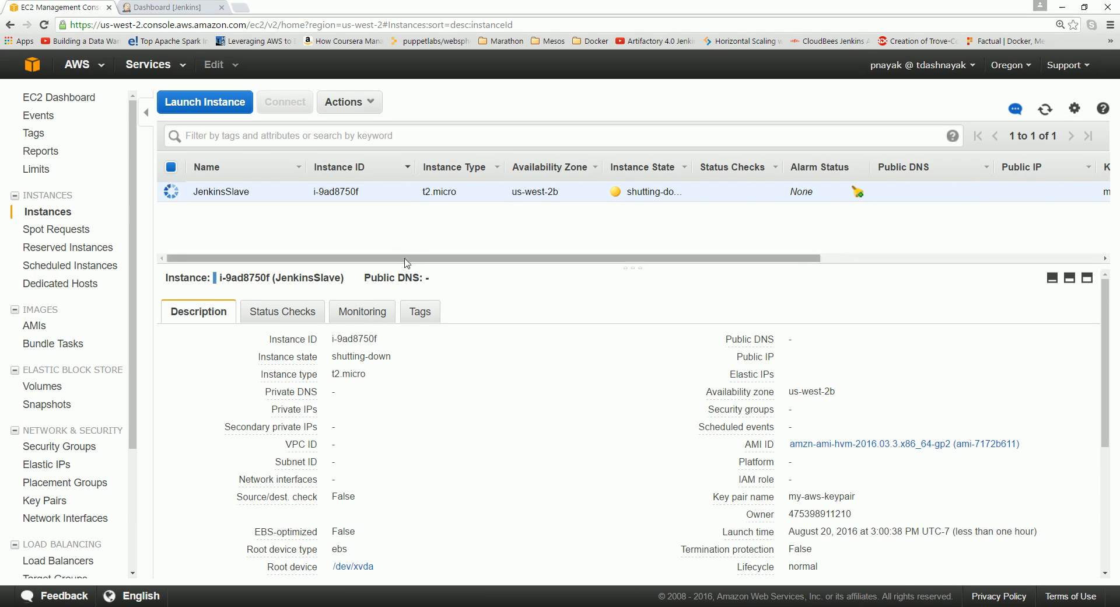
pyautogui.moveTo(404, 257); pyautogui.dragTo(504, 264)
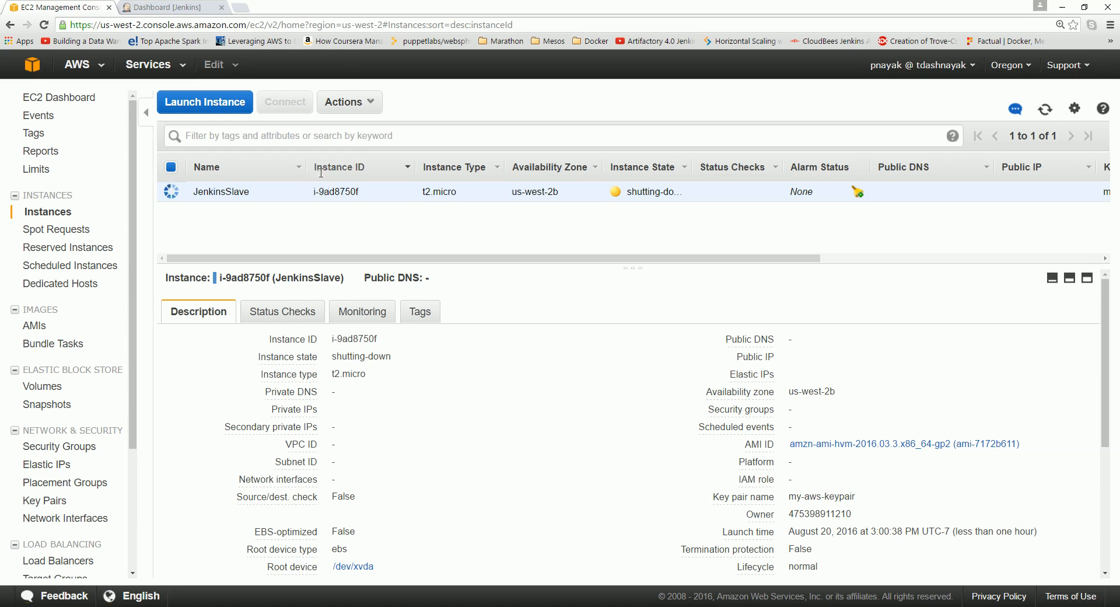
# Go from the client master to the Operations Center dashboard and start a New Item.
pyautogui.click(181, 11)
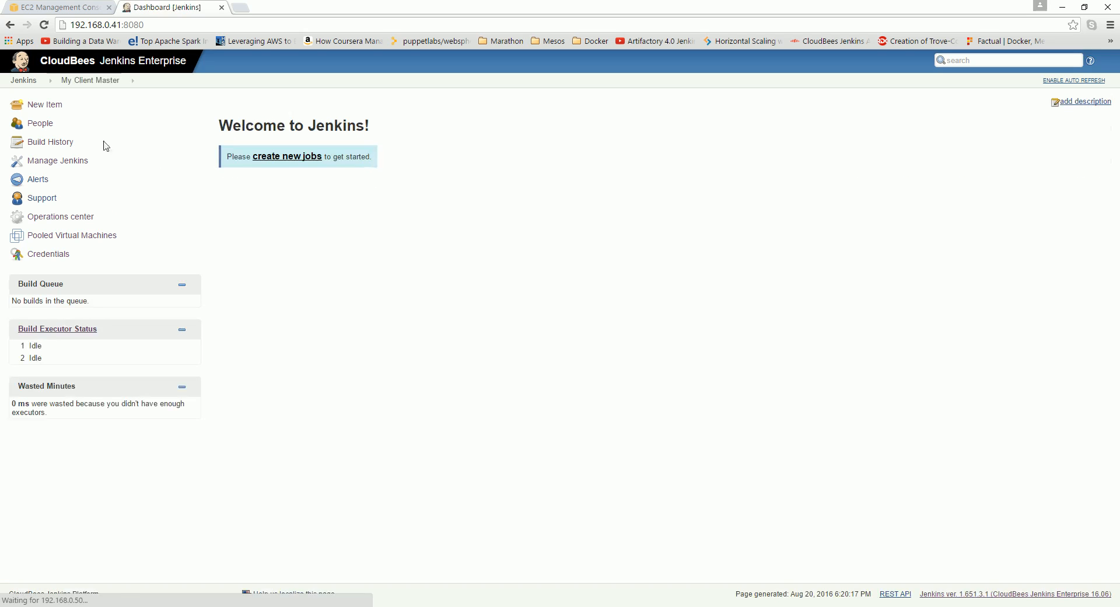
pyautogui.click(106, 79)
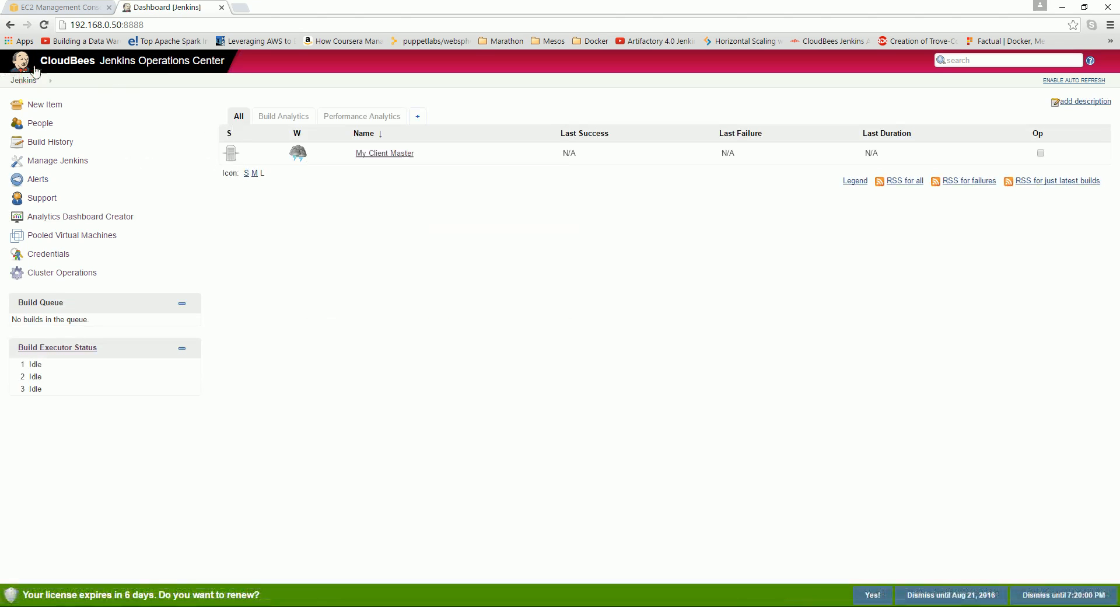
pyautogui.click(57, 167)
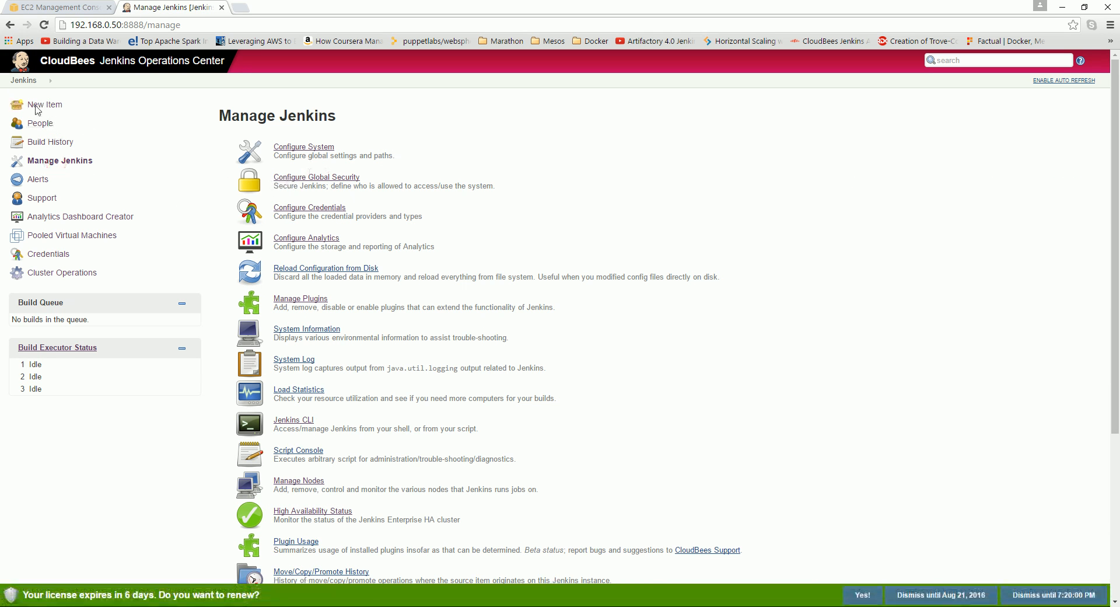
pyautogui.click(23, 81)
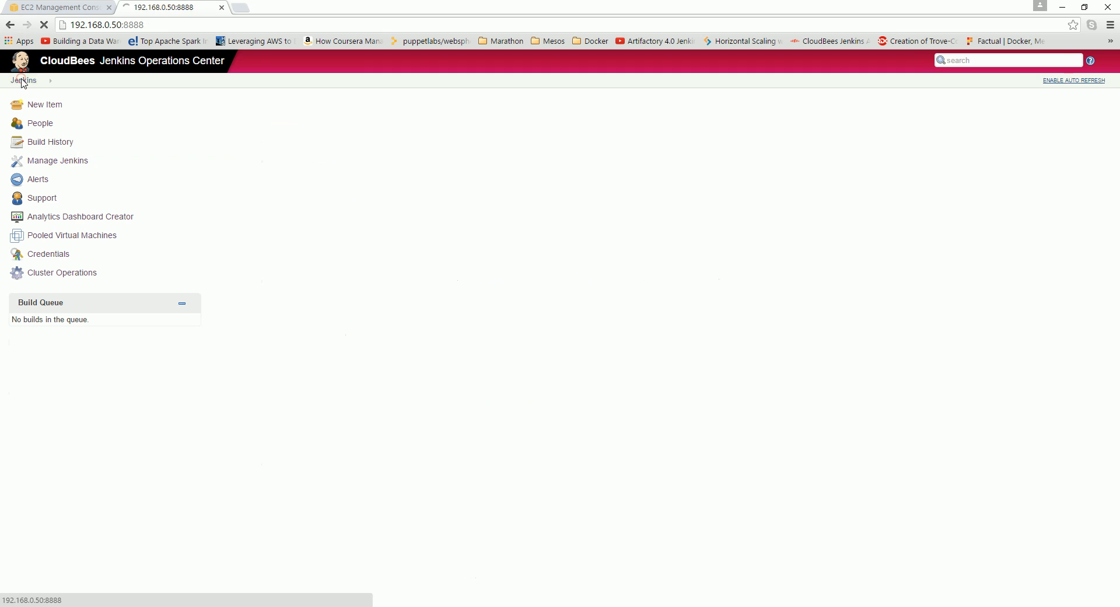
pyautogui.click(37, 109)
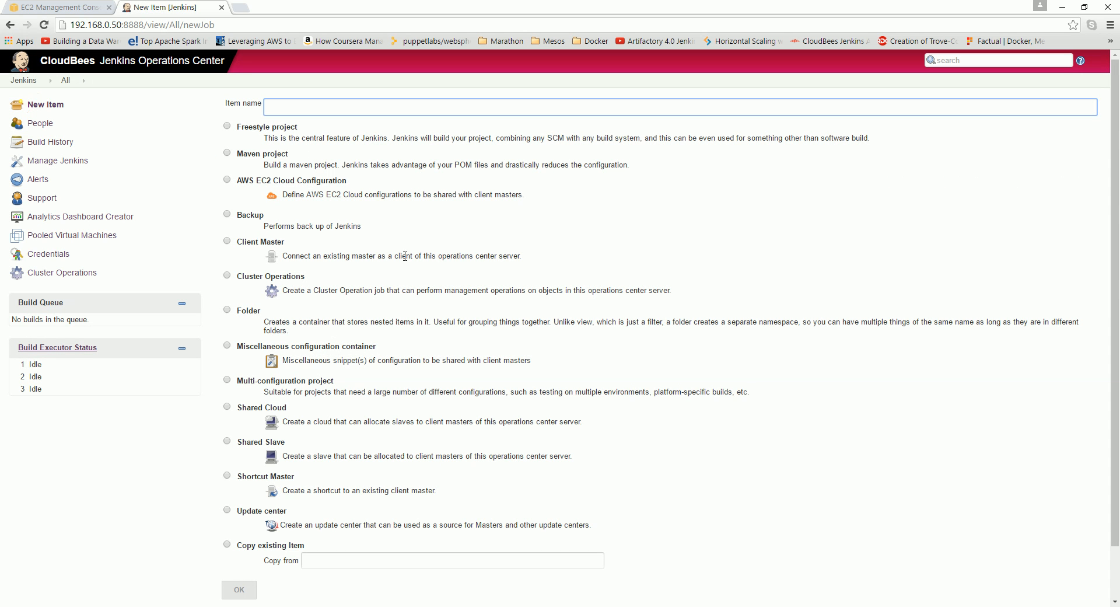
# Create an AWS EC2 Cloud Configuration item named 'MyAWSCloud'.
pyautogui.moveTo(238, 182); pyautogui.dragTo(349, 182)
pyautogui.click(228, 181)
pyautogui.click(291, 113)
pyautogui.write('MyAW')
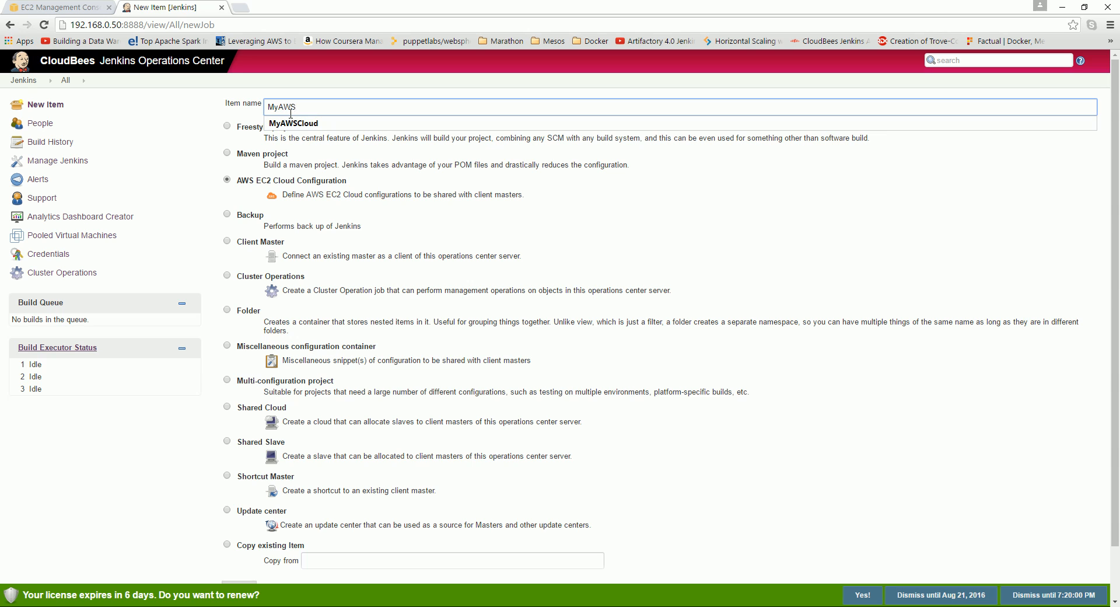
pyautogui.write('S')
pyautogui.click(339, 122)
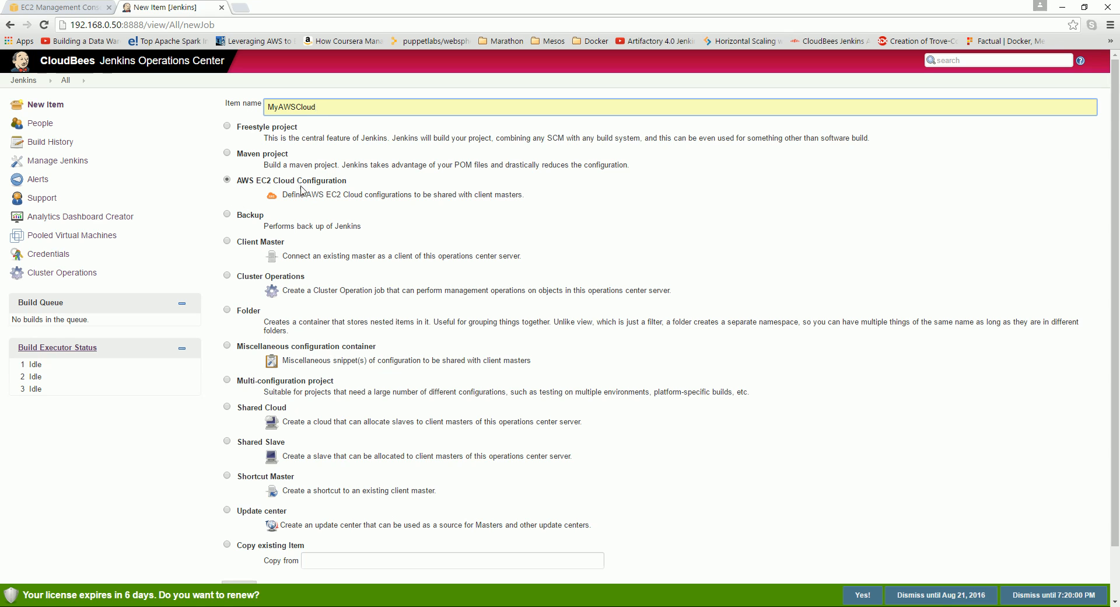
pyautogui.scroll(-1, 334, 194)
pyautogui.click(239, 541)
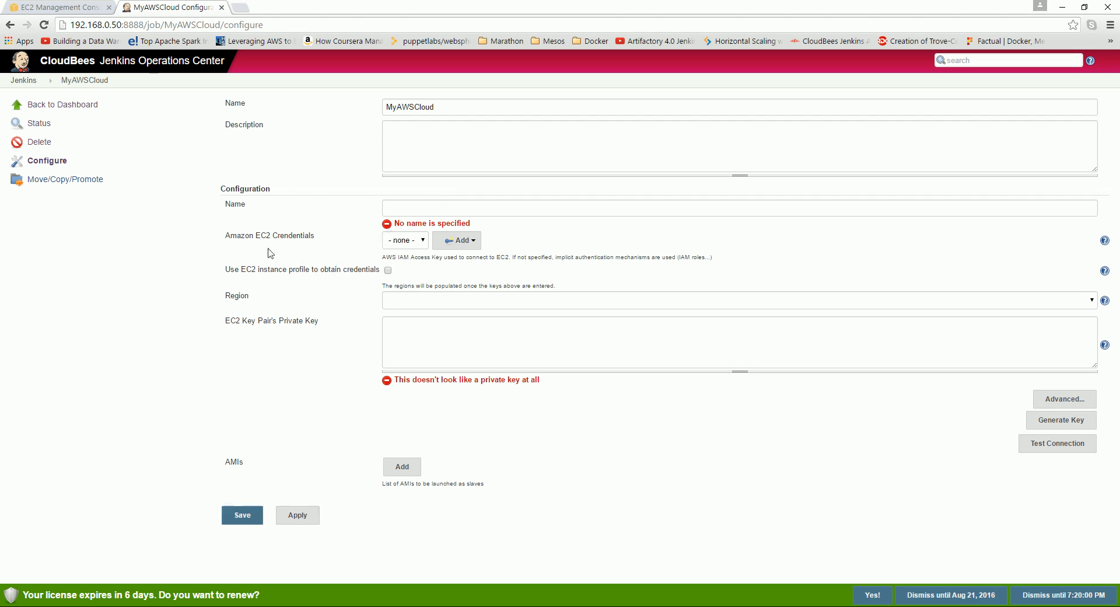
# Find the Amazon EC2 Credentials setting on MyAWSCloud's configure page and open its Add menu.
pyautogui.moveTo(220, 236); pyautogui.dragTo(318, 235)
pyautogui.click(310, 232)
pyautogui.click(475, 241)
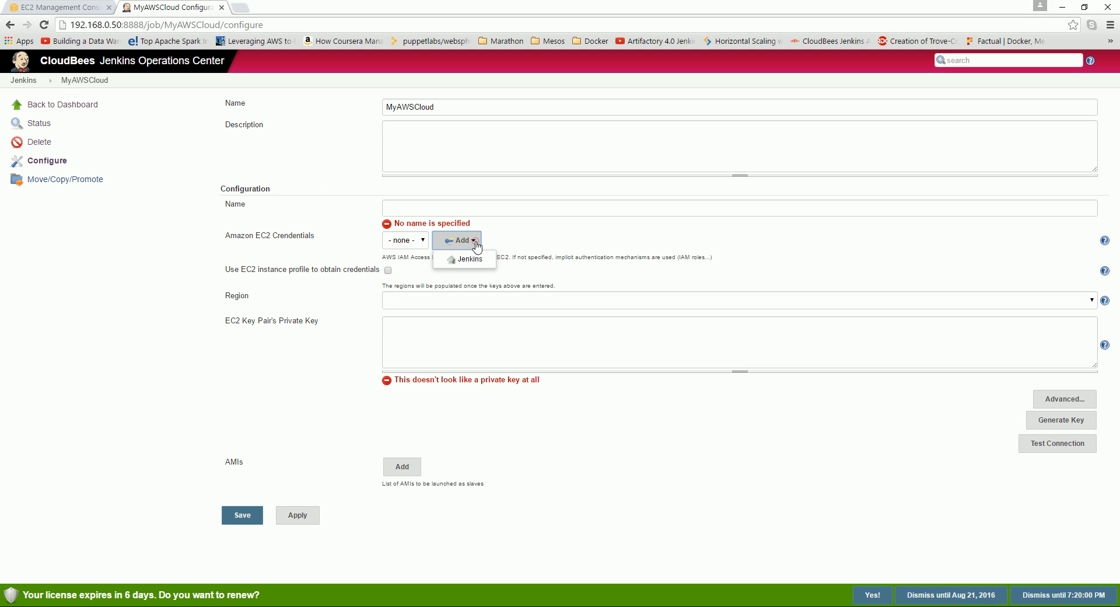
# Add Jenkins-store credentials with the kind set to AWS Credentials.
pyautogui.click(541, 239)
pyautogui.click(471, 242)
pyautogui.click(472, 261)
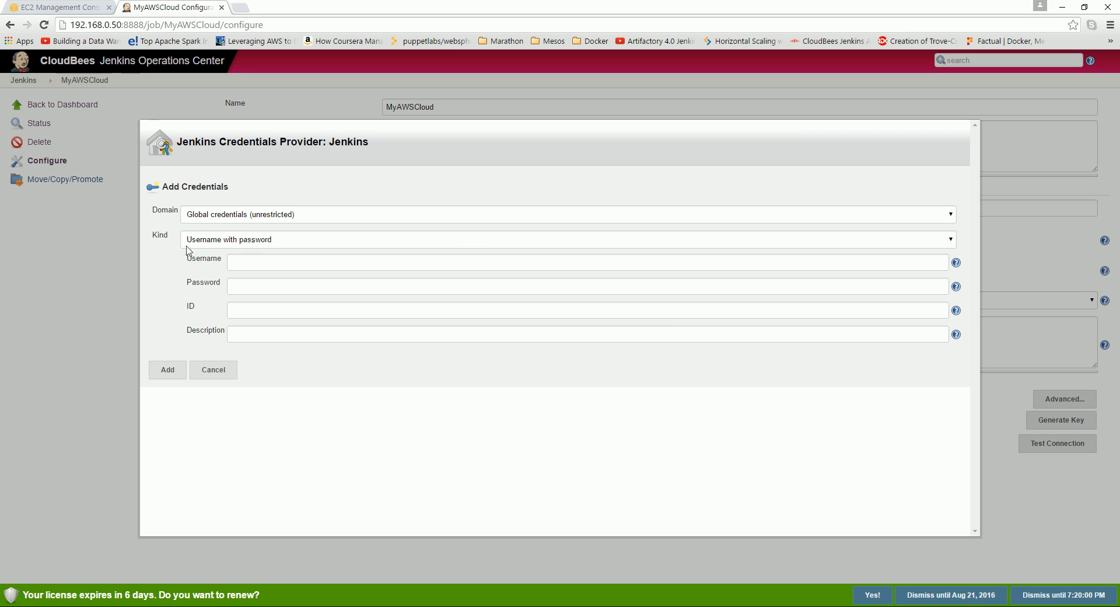
pyautogui.click(246, 241)
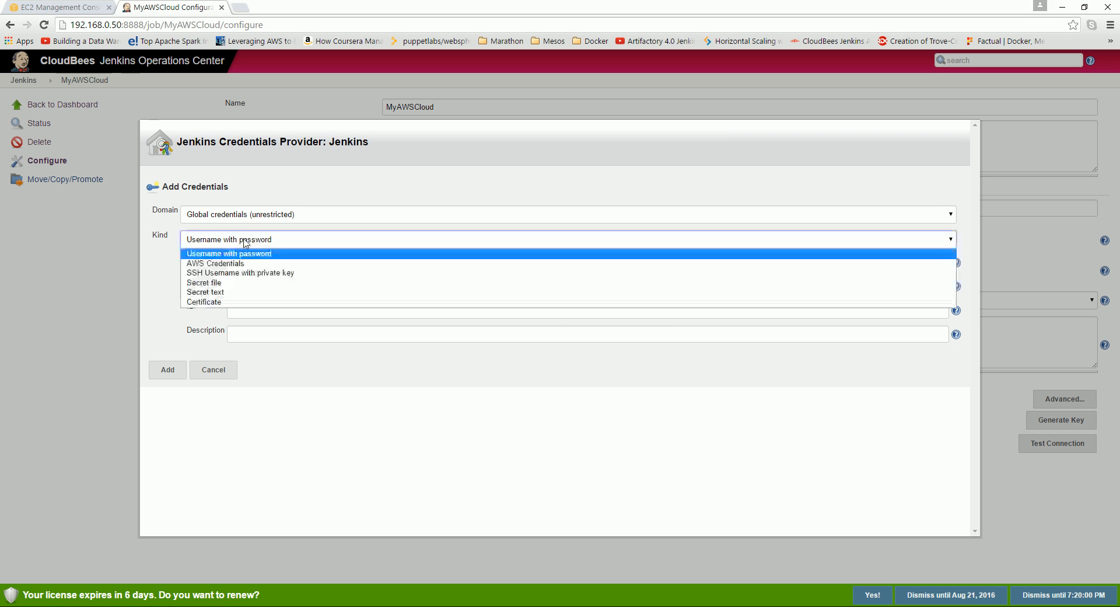
pyautogui.click(203, 267)
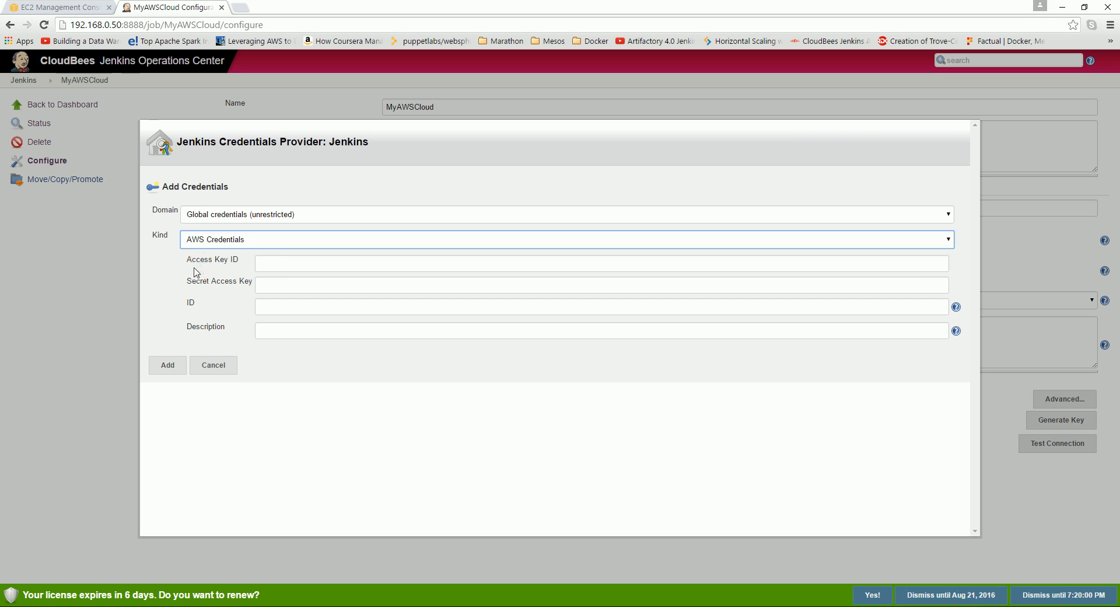
# Review the empty Access Key ID, Secret Access Key, ID and Description fields, then return to EC2.
pyautogui.moveTo(187, 264); pyautogui.dragTo(239, 260)
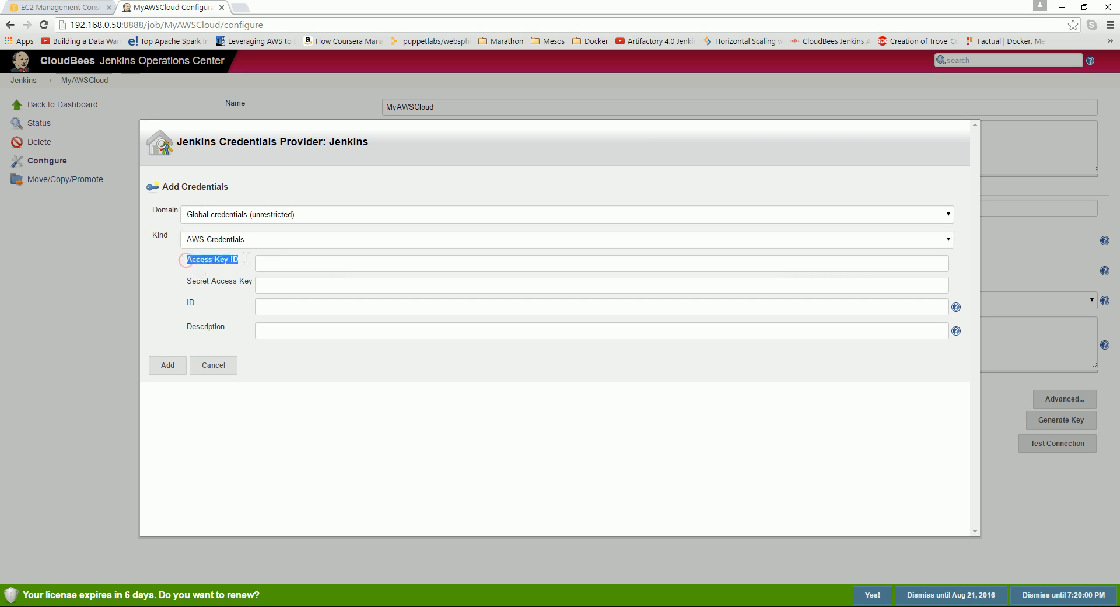
pyautogui.moveTo(189, 285); pyautogui.dragTo(252, 277)
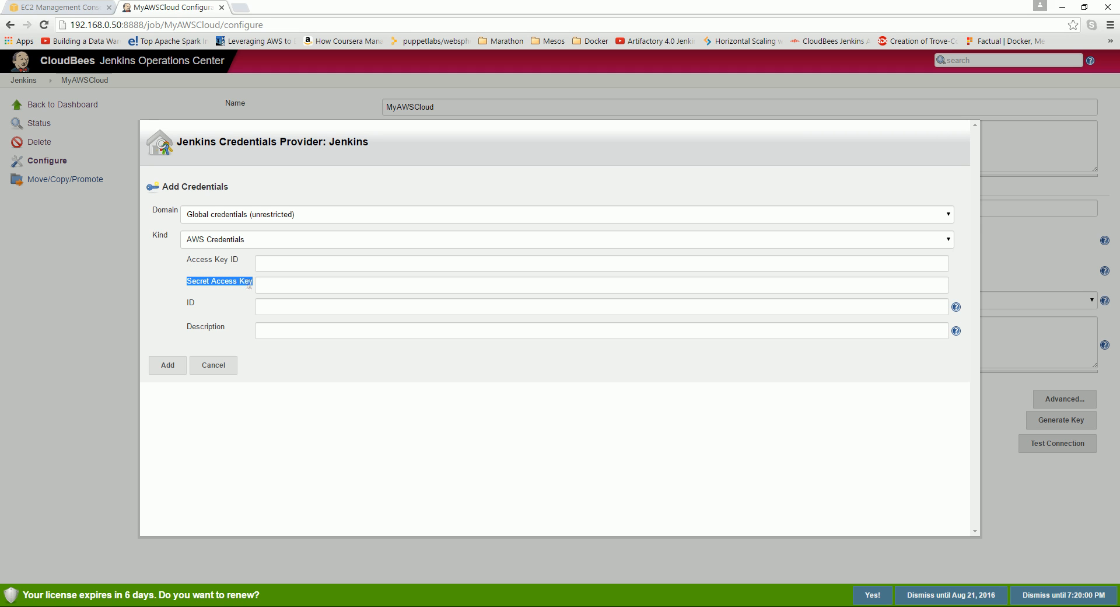
pyautogui.moveTo(188, 303); pyautogui.dragTo(194, 303)
pyautogui.click(284, 330)
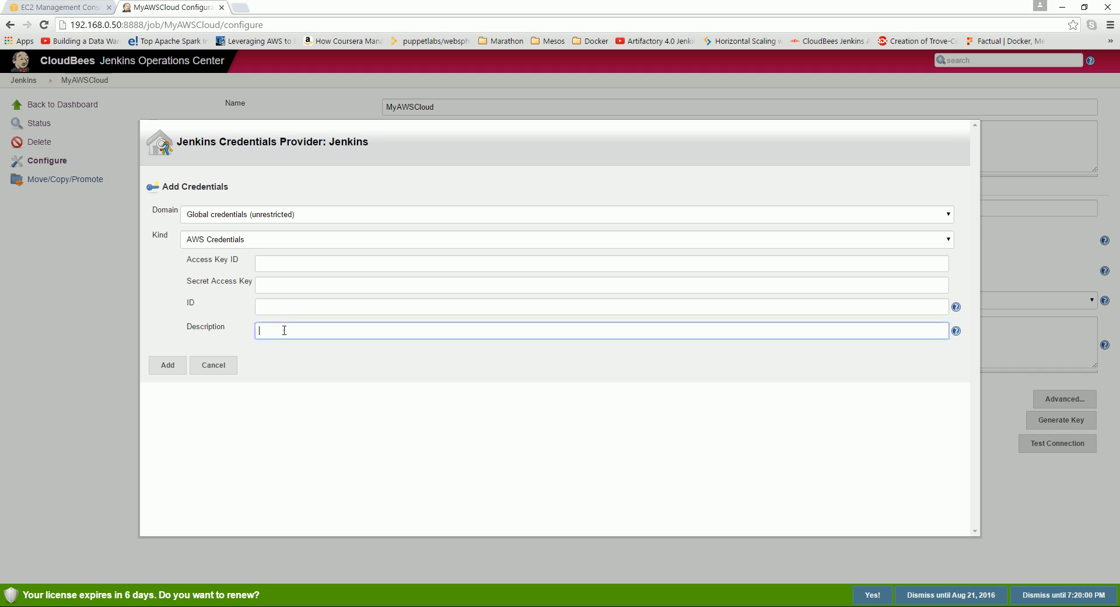
pyautogui.click(163, 369)
pyautogui.moveTo(187, 261); pyautogui.dragTo(239, 261)
pyautogui.click(218, 281)
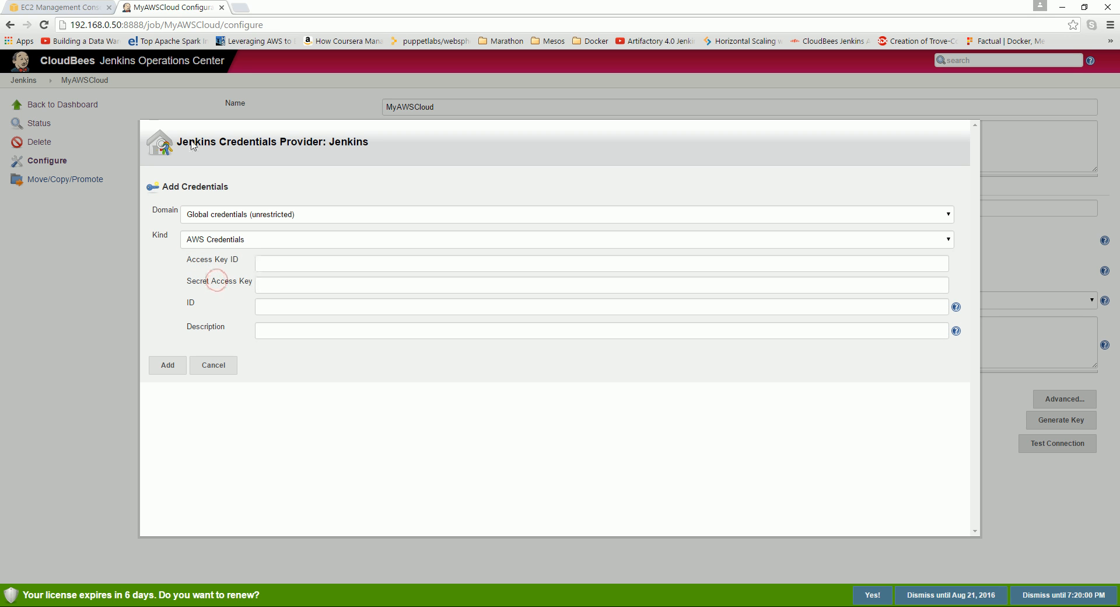
pyautogui.click(59, 7)
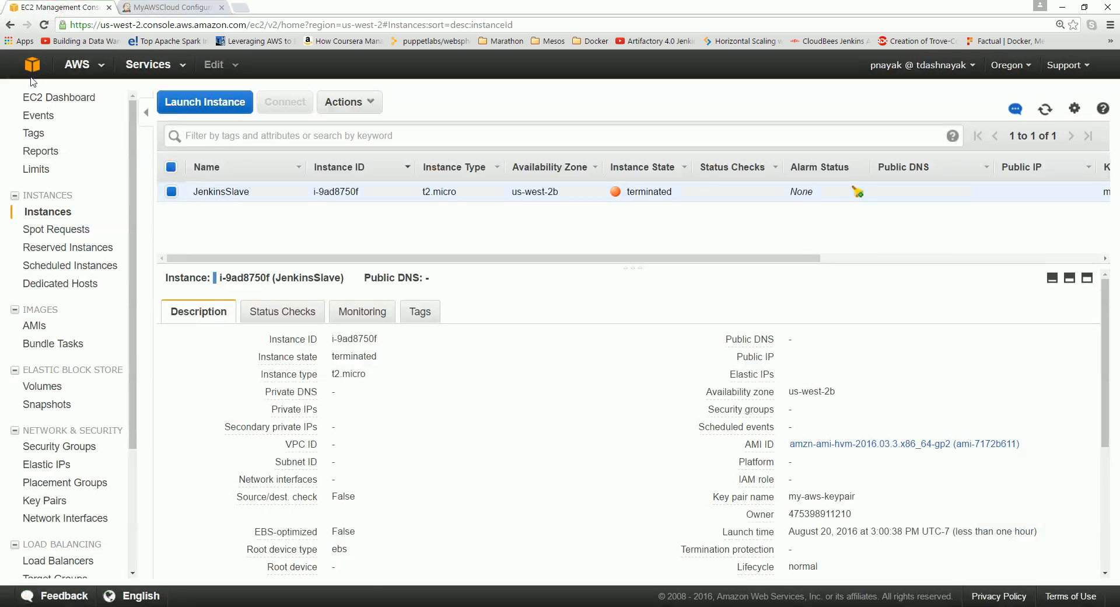
# Check the terminated JenkinsSlave state in EC2 against the Jenkins credentials form.
pyautogui.click(167, 9)
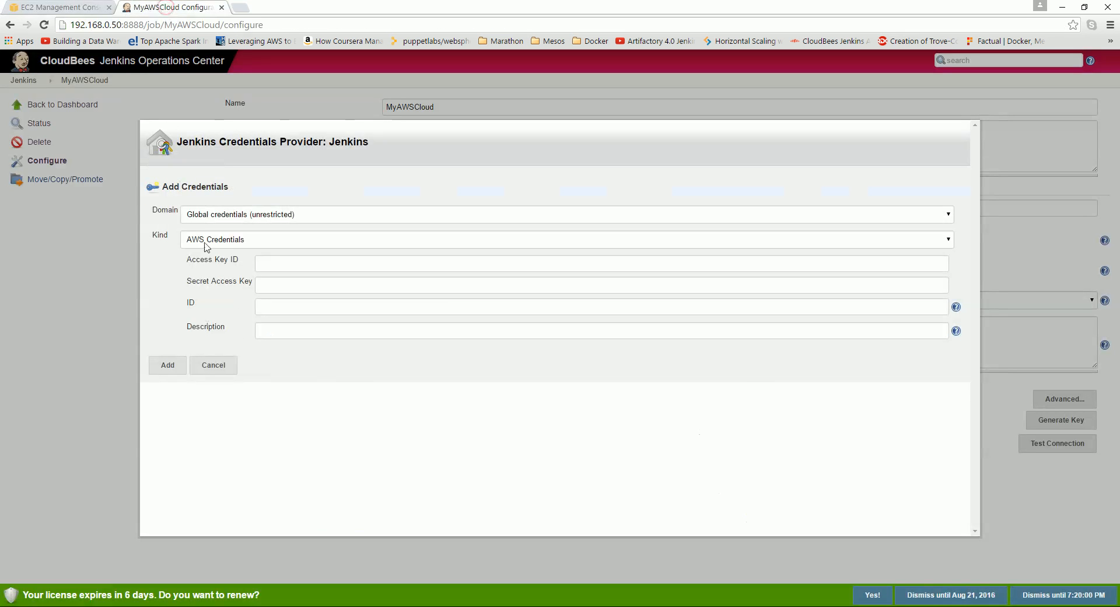
pyautogui.click(50, 7)
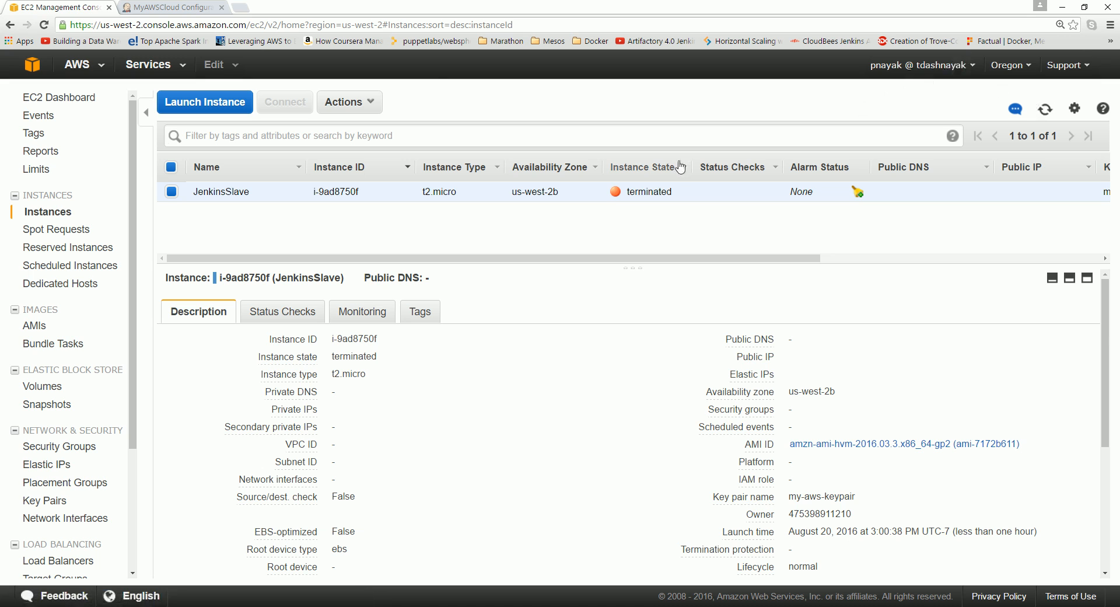
pyautogui.click(175, 7)
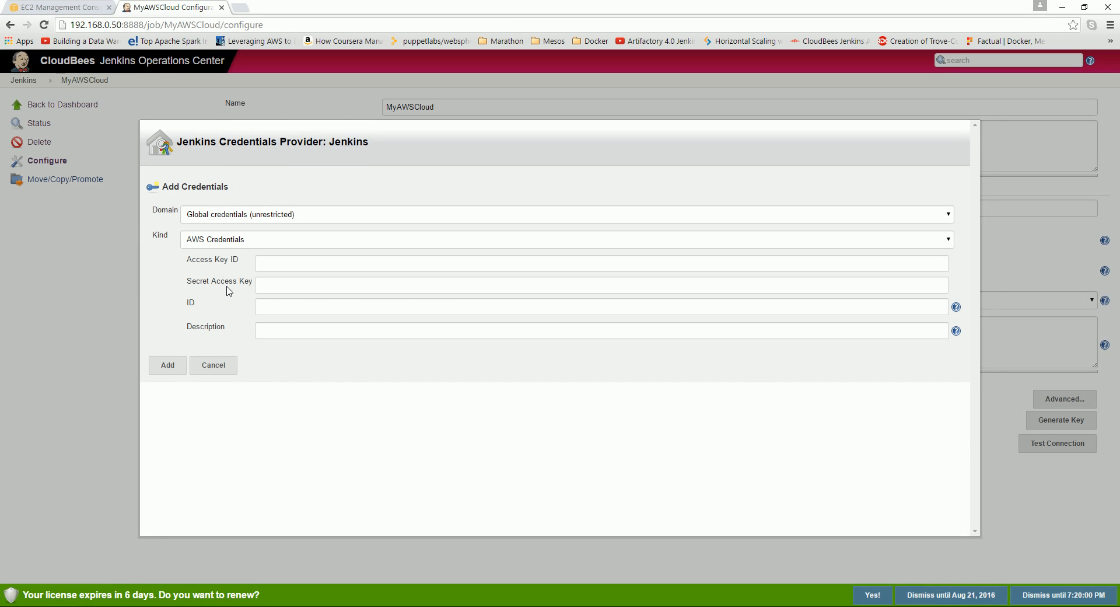
# Cancel the Add Credentials dialog, leaving MyAWSCloud without credentials, and return to EC2.
pyautogui.tripleClick(195, 283)
pyautogui.click(325, 374)
pyautogui.tripleClick(184, 264)
pyautogui.click(222, 370)
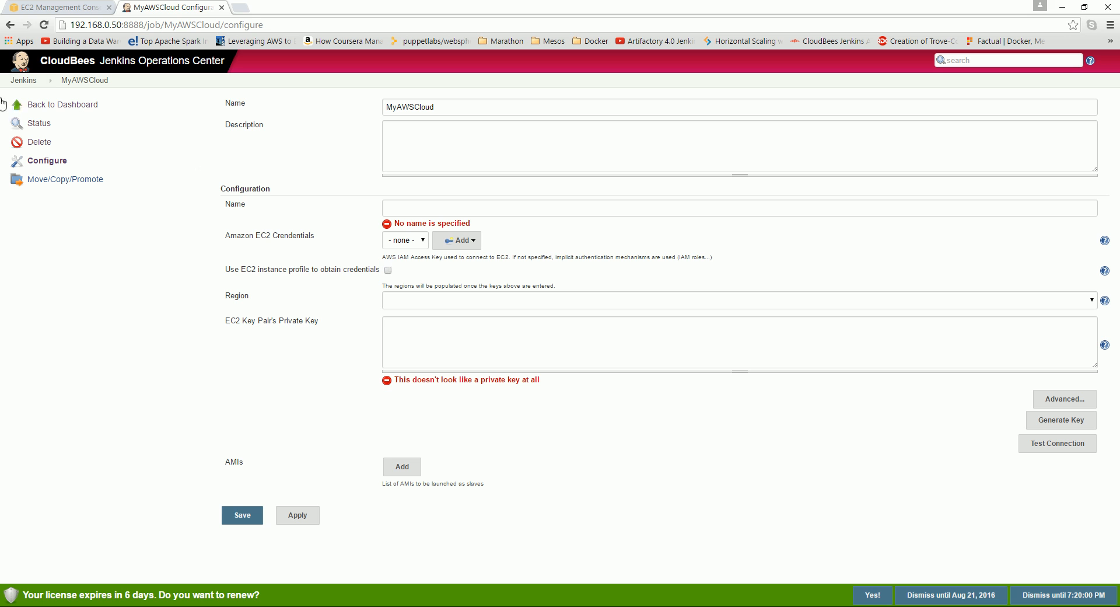
pyautogui.click(59, 7)
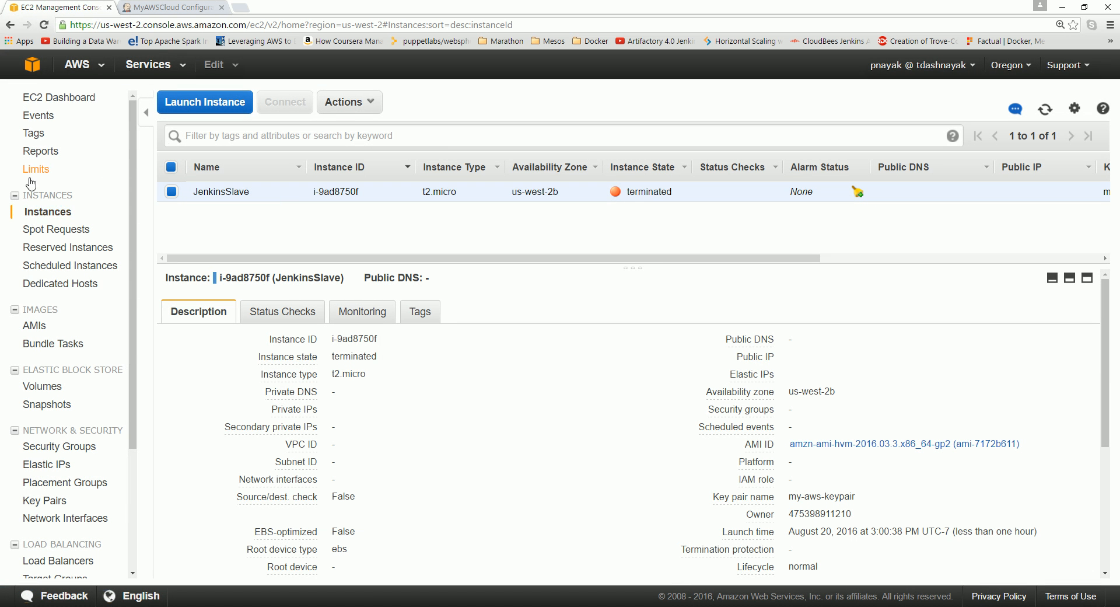
# Go from IAM back to the AWS console home, then return to the MyAWSCloud Configure tab.
pyautogui.click(32, 64)
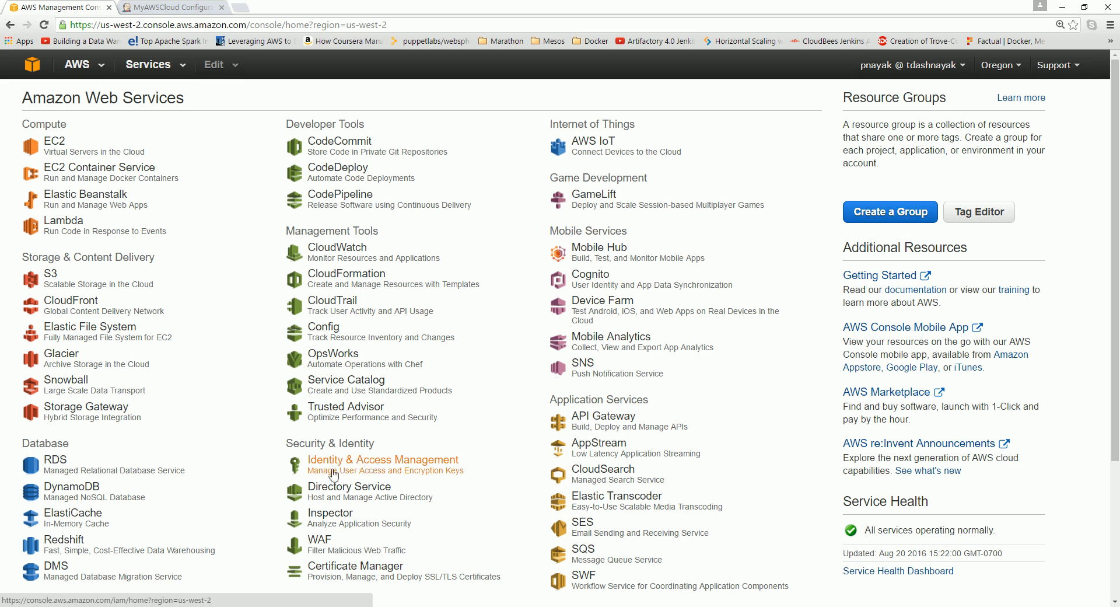
pyautogui.click(389, 469)
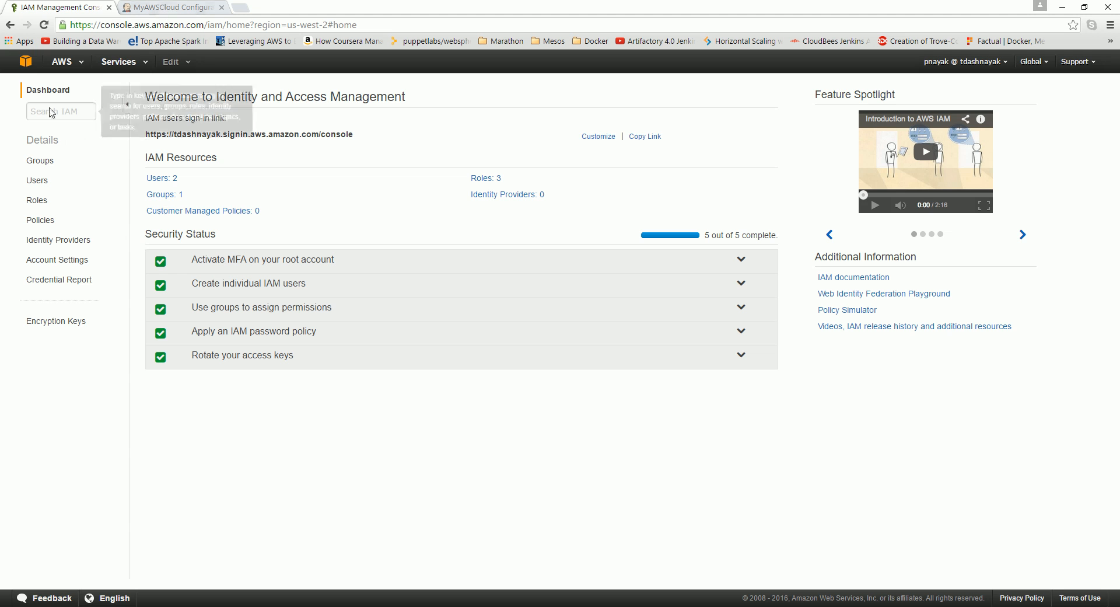
pyautogui.click(25, 61)
pyautogui.click(153, 8)
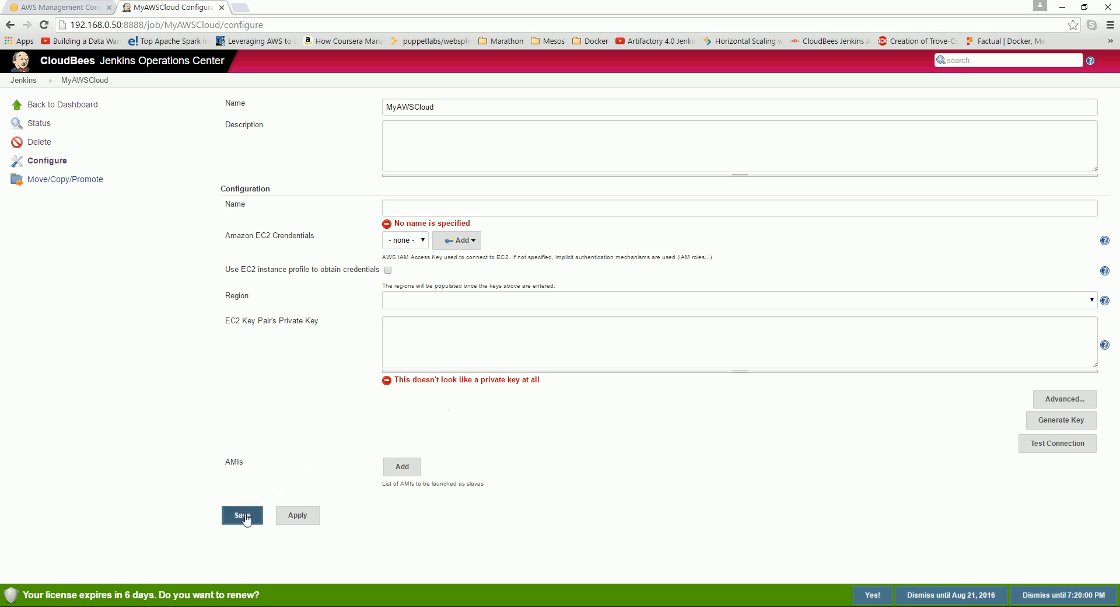
# Add new AWS Credentials with the access key ID and secret key to the Jenkins store.
pyautogui.click(473, 245)
pyautogui.click(464, 254)
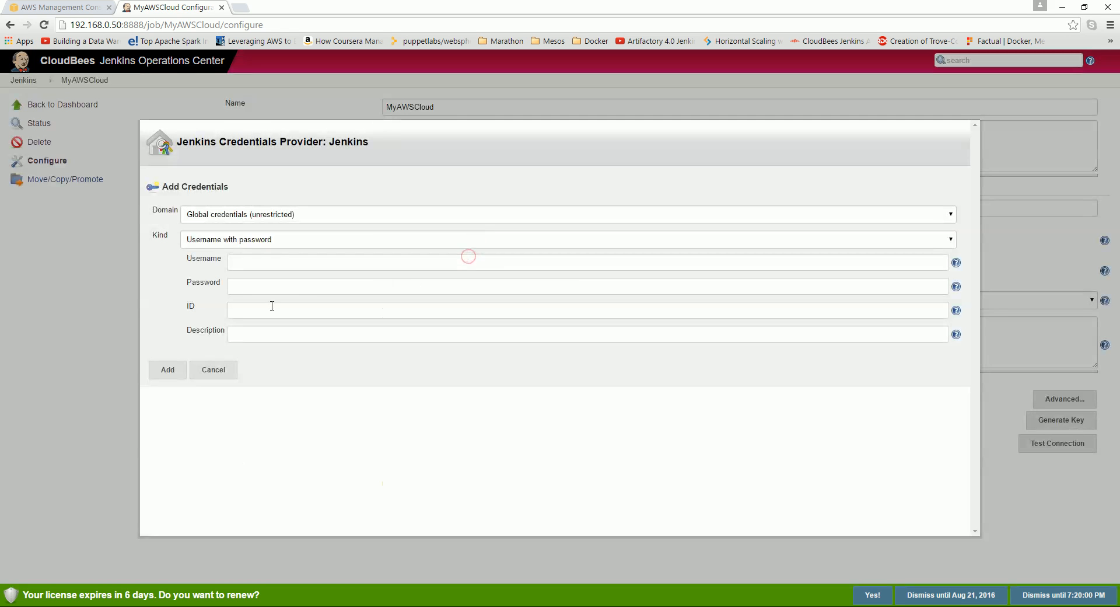
pyautogui.click(211, 241)
pyautogui.click(221, 266)
pyautogui.click(265, 264)
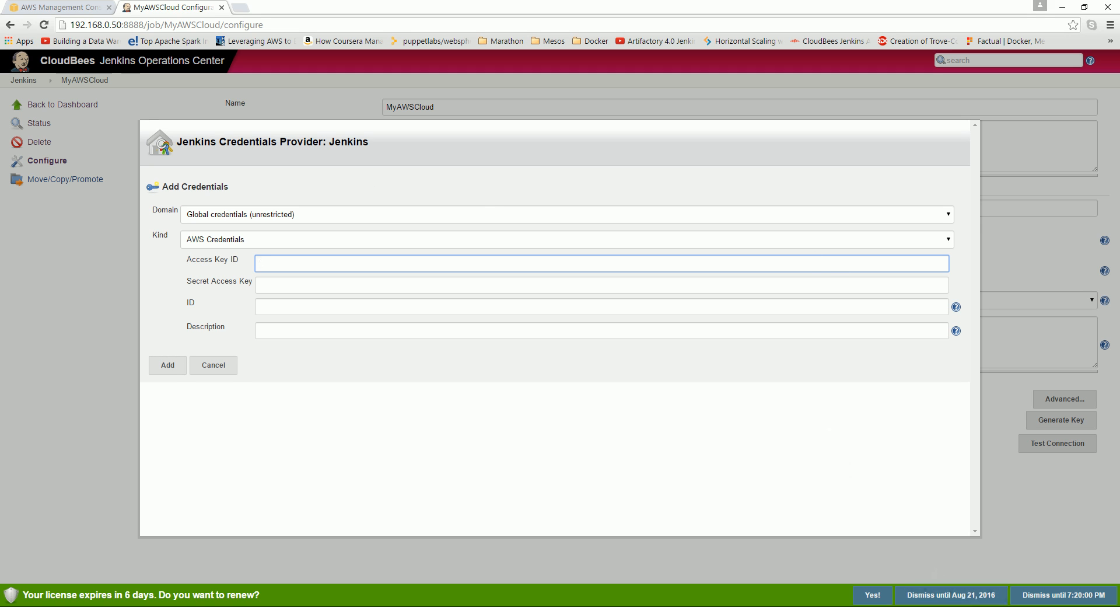
pyautogui.click(1022, 606)
pyautogui.click(996, 599)
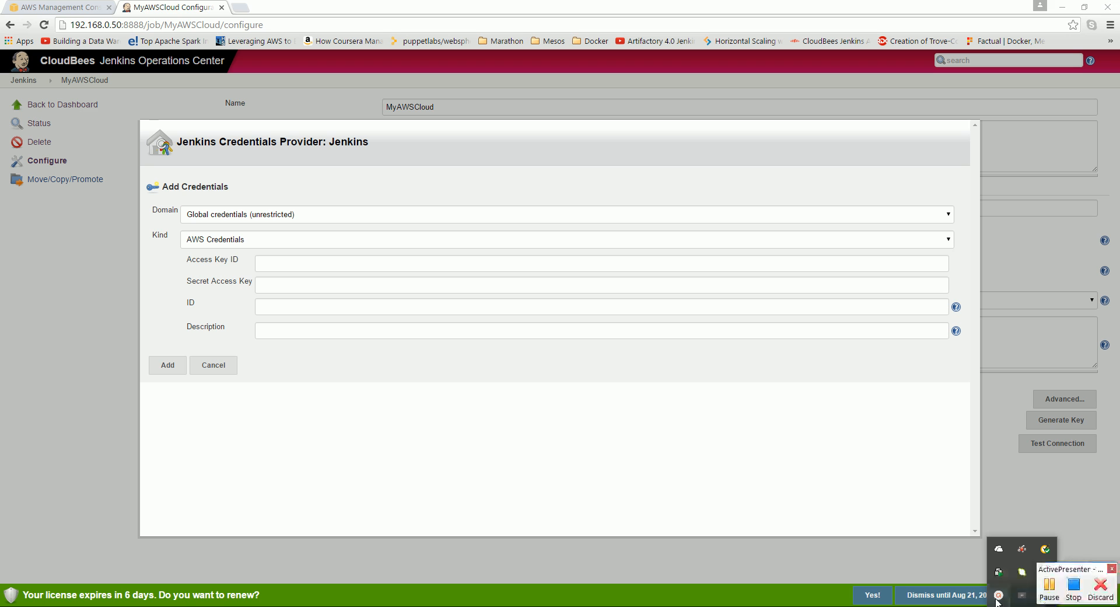
pyautogui.click(1049, 588)
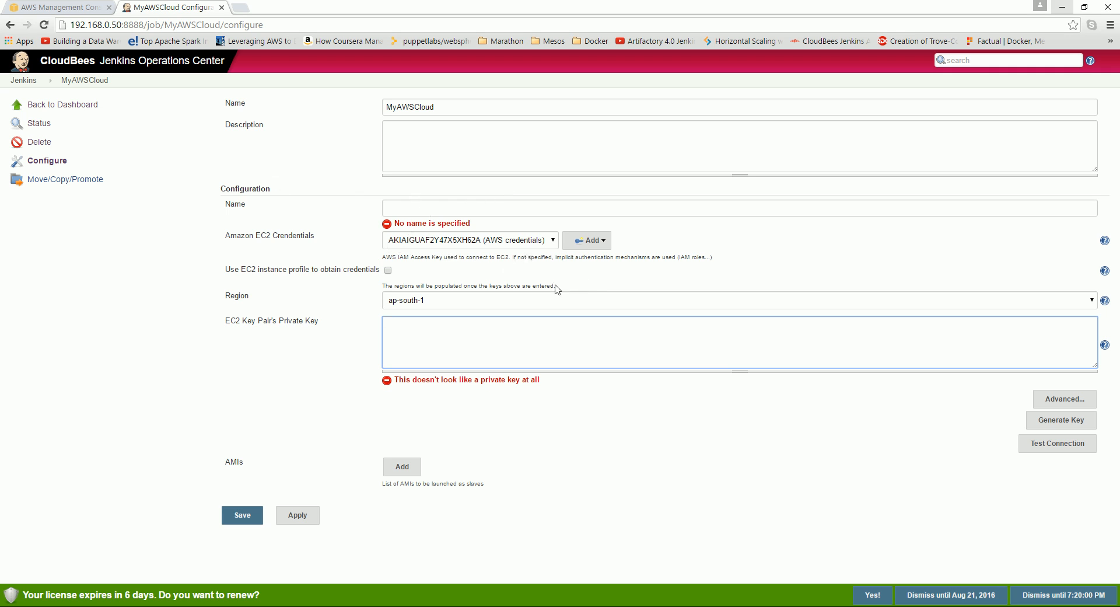
# Describe the cloud as 'My AWS Cloud' and name the configuration AWS-Cloud.
pyautogui.click(418, 150)
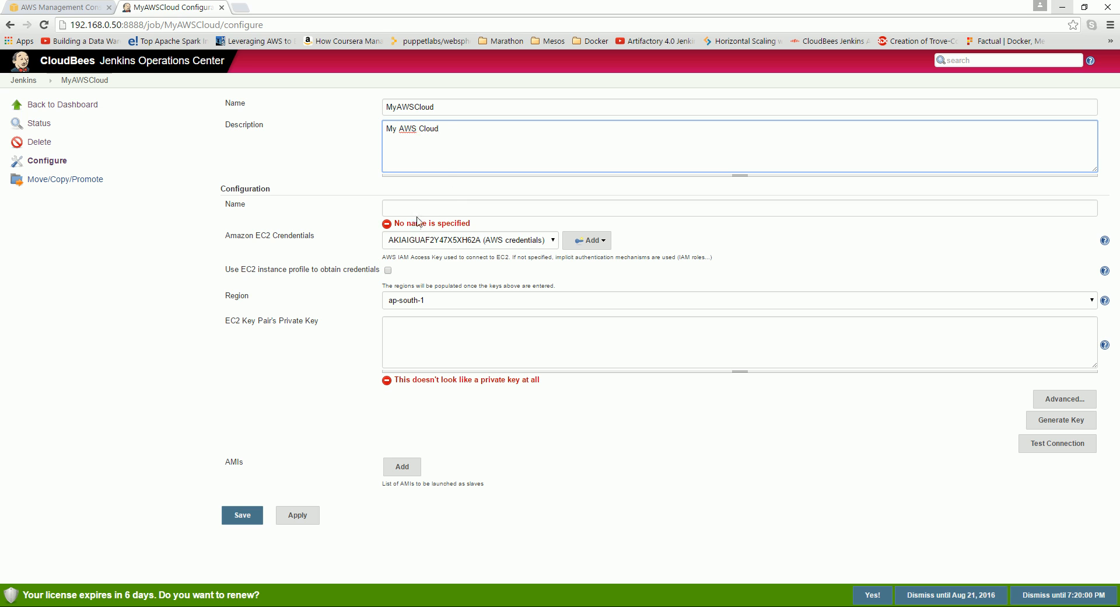
pyautogui.click(428, 205)
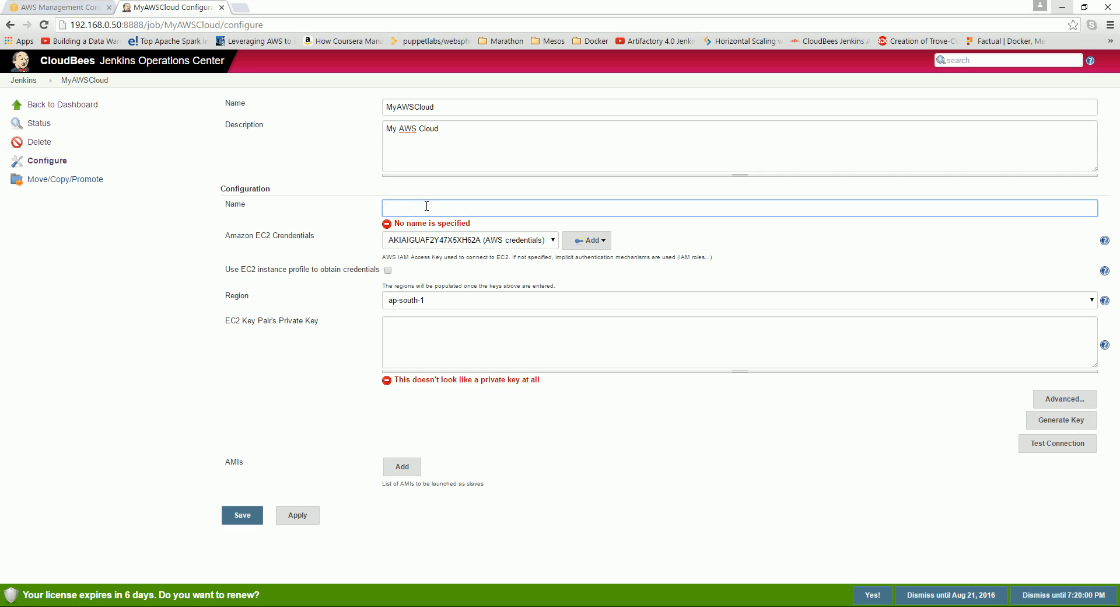
pyautogui.moveTo(474, 208); pyautogui.dragTo(365, 205)
pyautogui.write('aws')
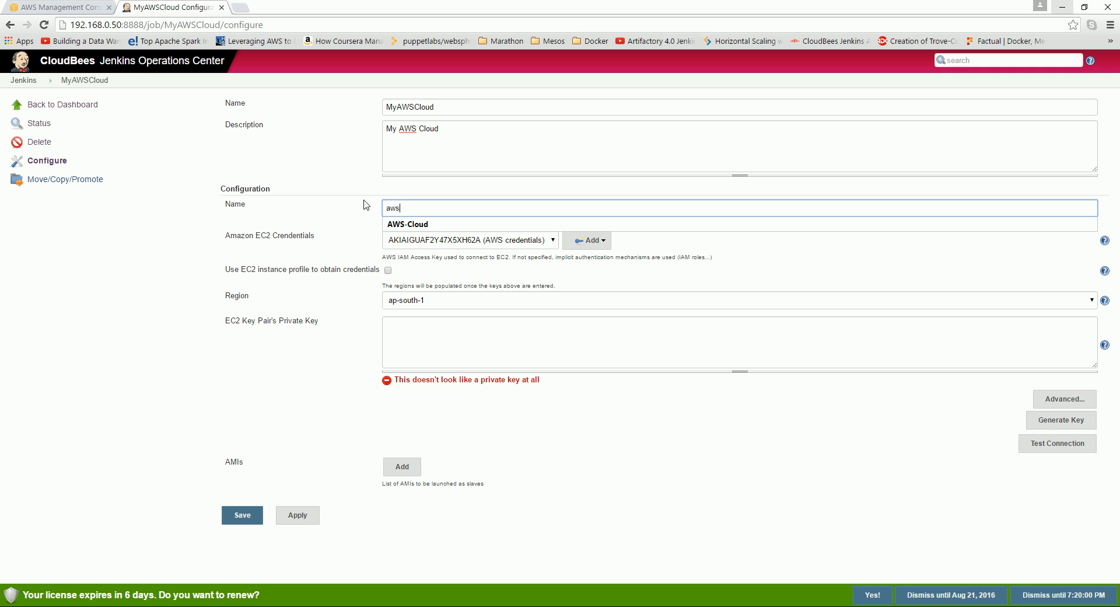
pyautogui.click(405, 224)
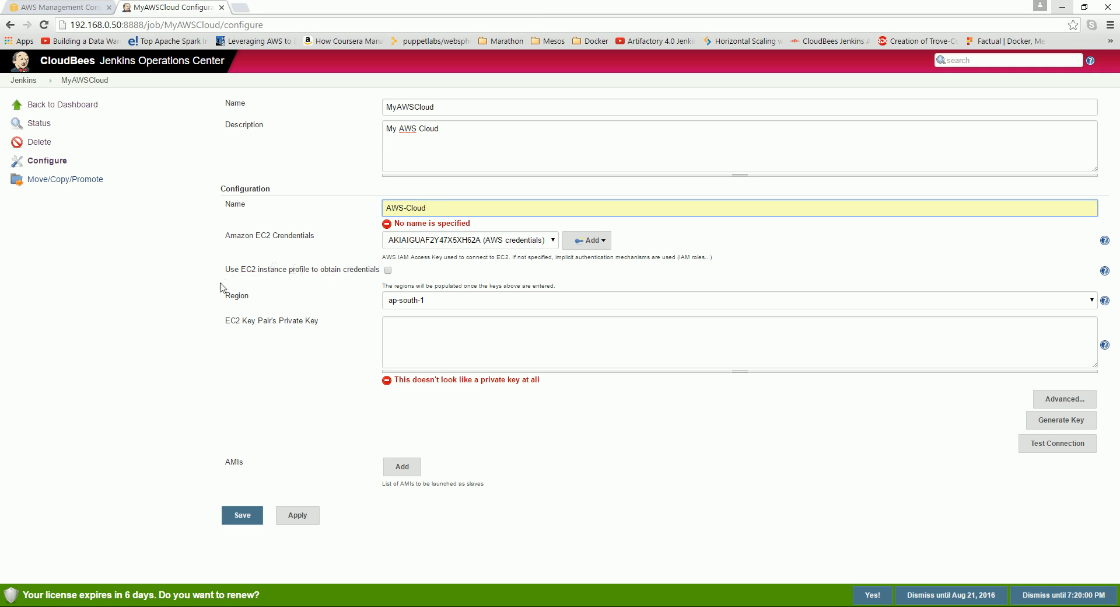
# Set the region to us-west-2, then switch to the AWS-Lab folder holding my-aws-keypair.pem.
pyautogui.click(432, 300)
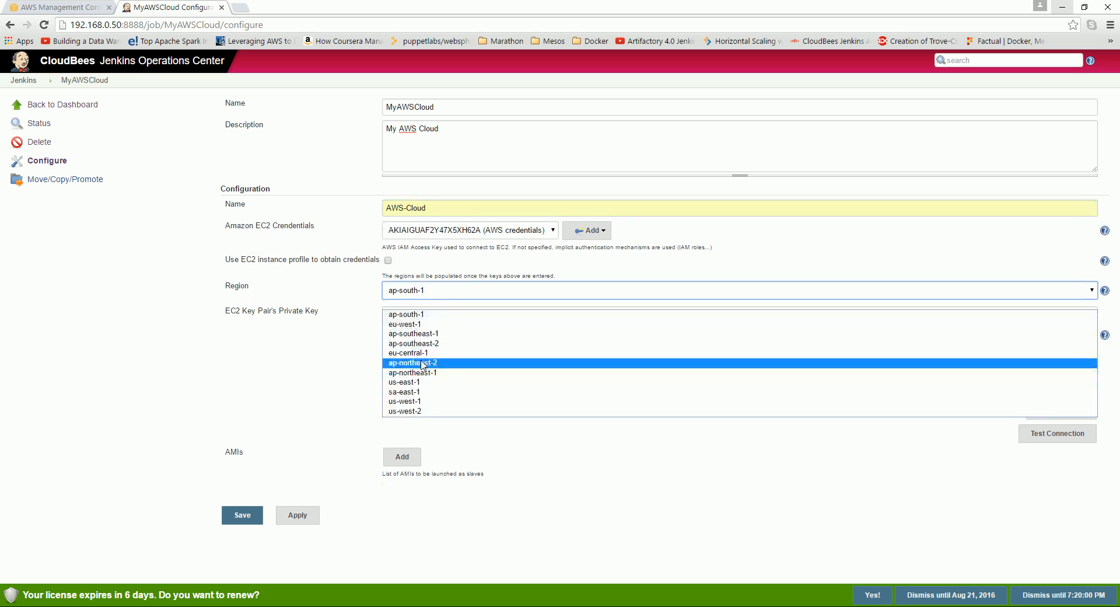
pyautogui.click(423, 410)
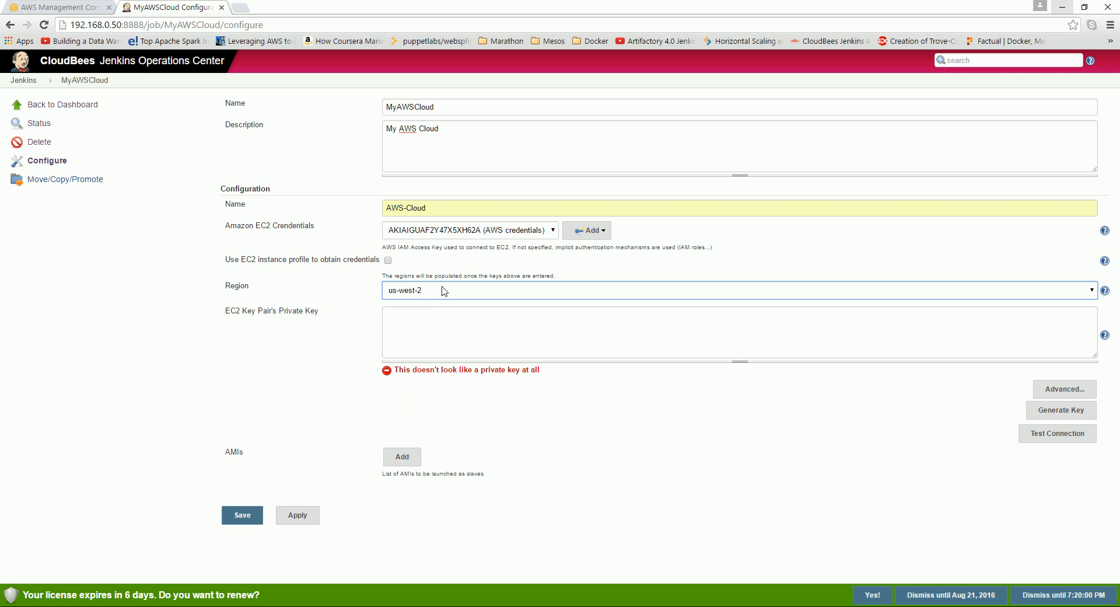
pyautogui.click(418, 318)
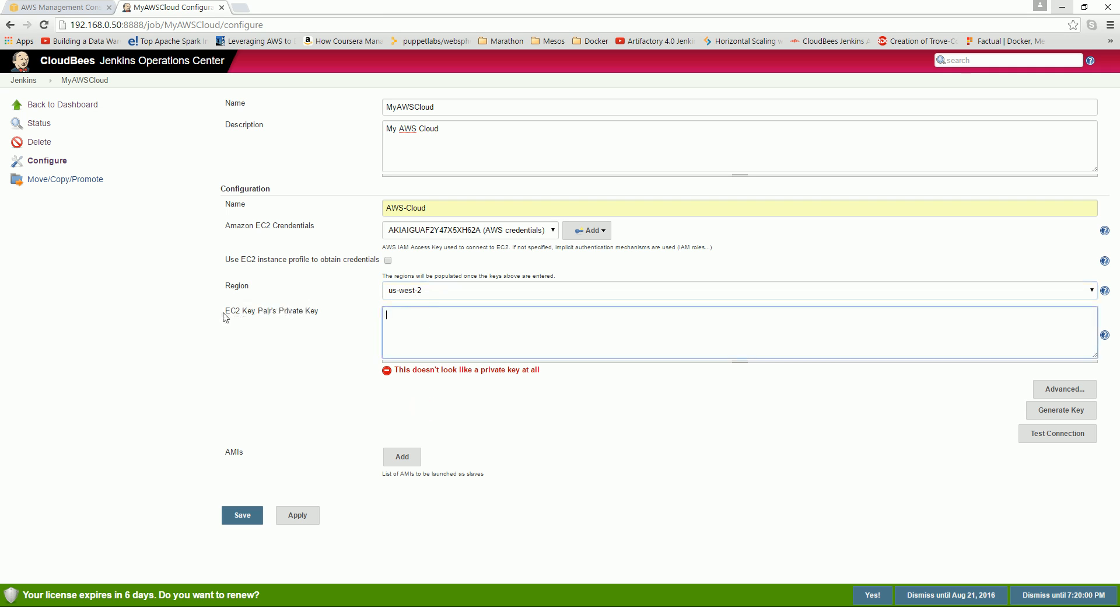
pyautogui.moveTo(223, 312); pyautogui.dragTo(329, 317)
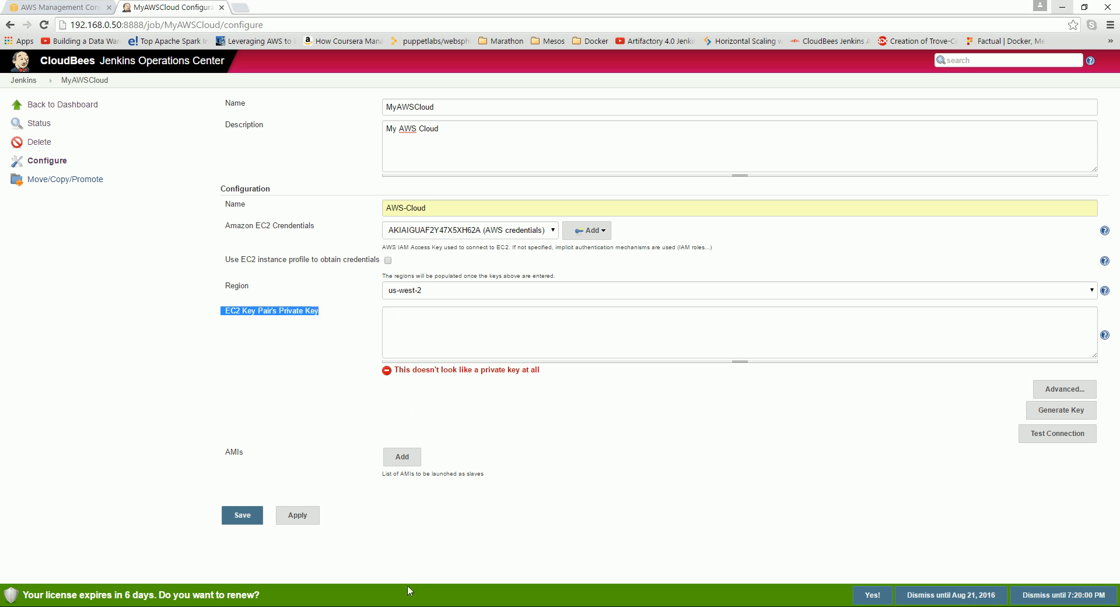
pyautogui.hotkey('alt', 'Tab')
pyautogui.click(338, 312)
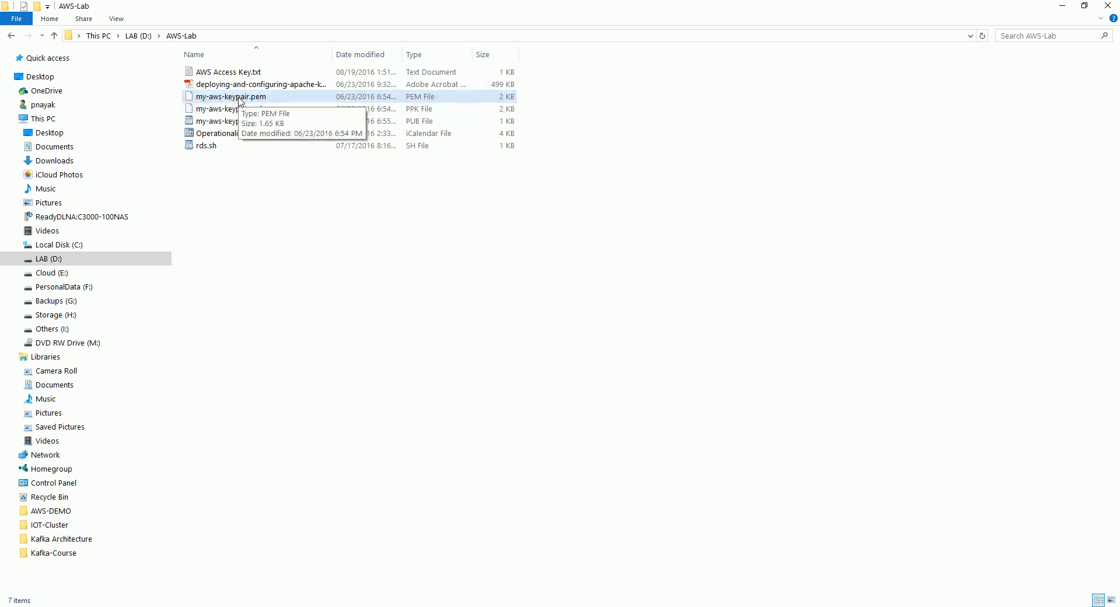
# Open my-aws-keypair.pem in Notepad just this once.
pyautogui.rightClick(261, 103)
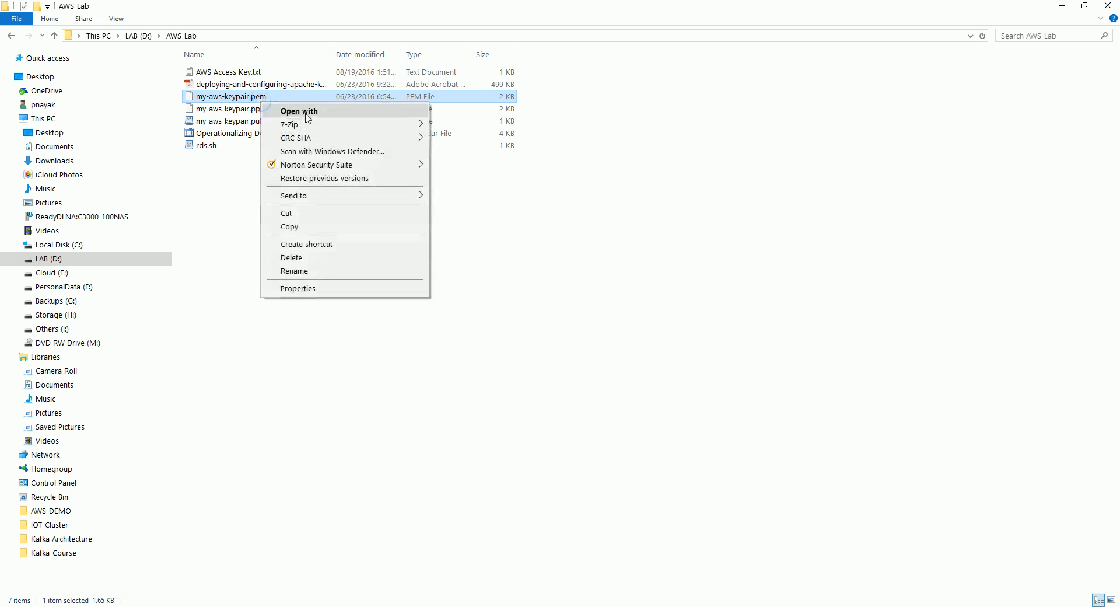
pyautogui.click(311, 112)
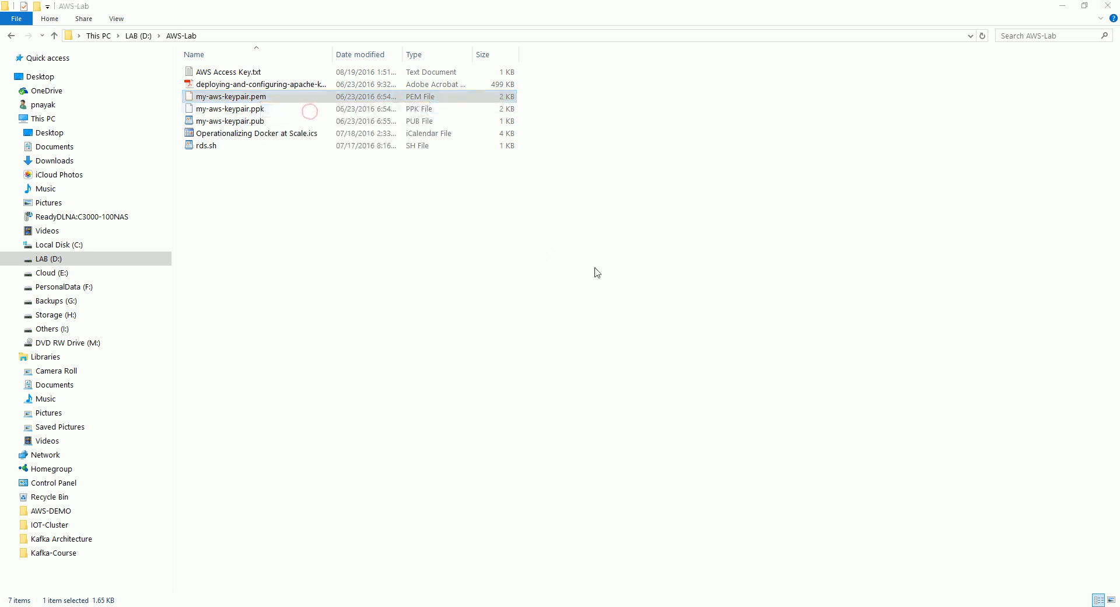
pyautogui.click(508, 217)
pyautogui.click(490, 293)
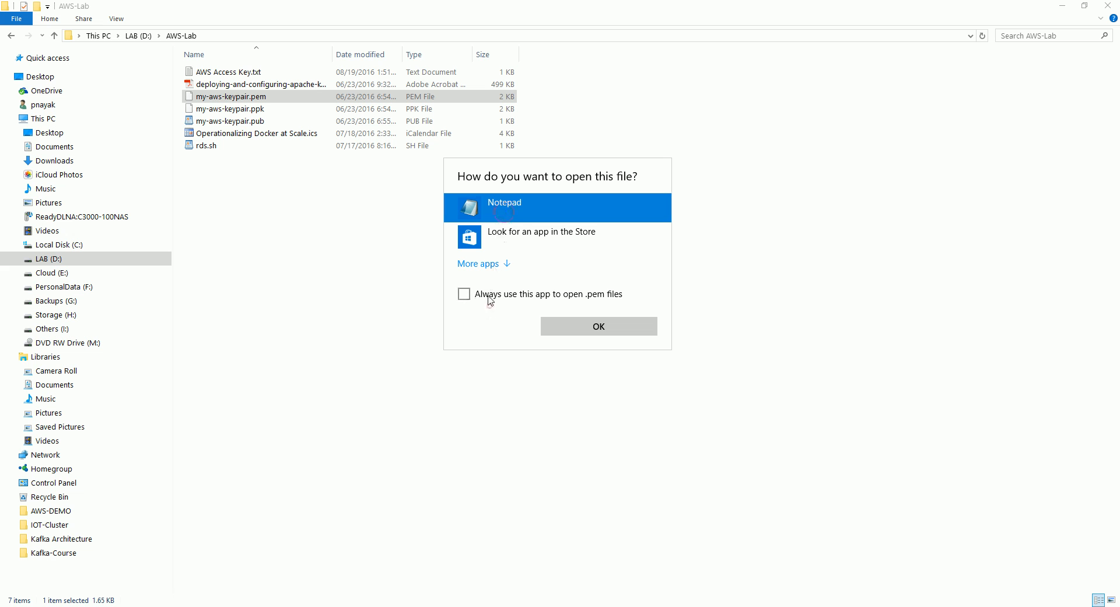
pyautogui.click(597, 327)
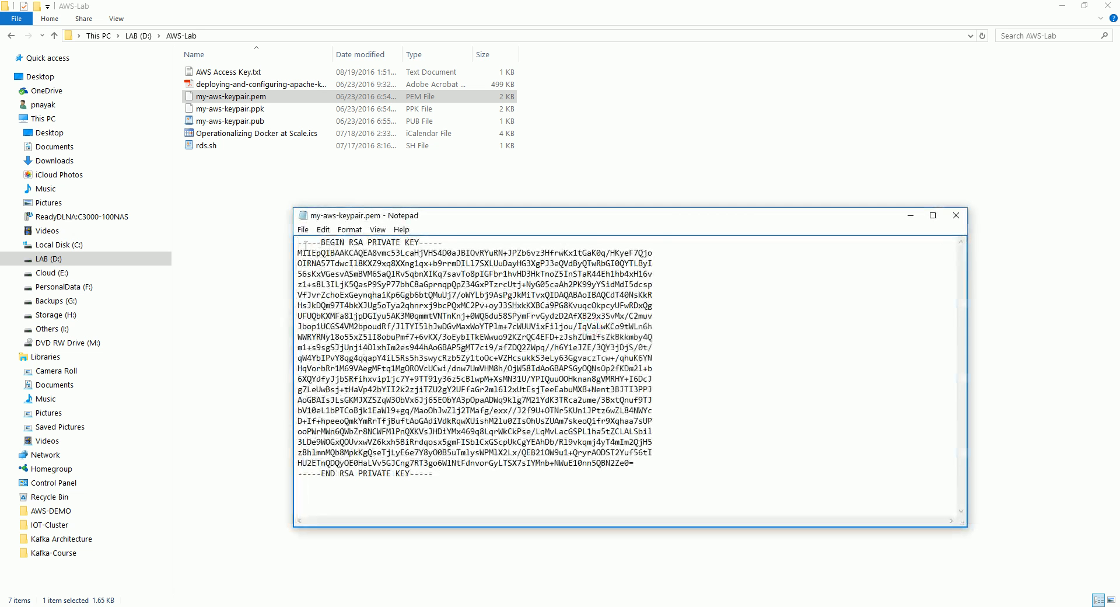
# Copy the entire RSA private key, then minimize Notepad and return to Chrome.
pyautogui.moveTo(298, 243); pyautogui.dragTo(430, 472)
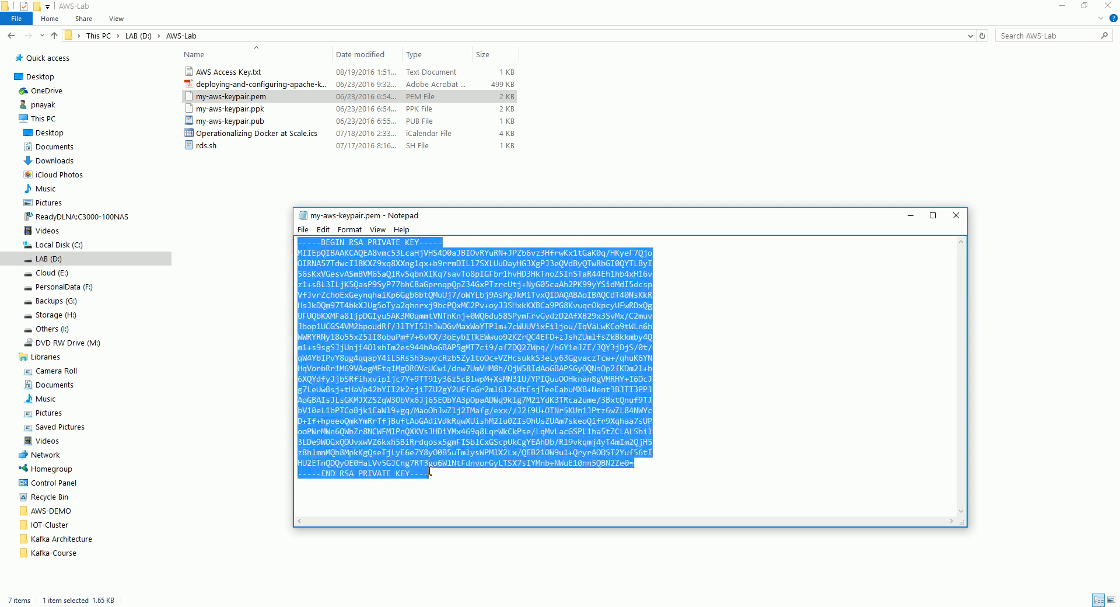
pyautogui.rightClick(512, 359)
pyautogui.click(542, 398)
pyautogui.click(912, 216)
pyautogui.hotkey('alt', 'Tab')
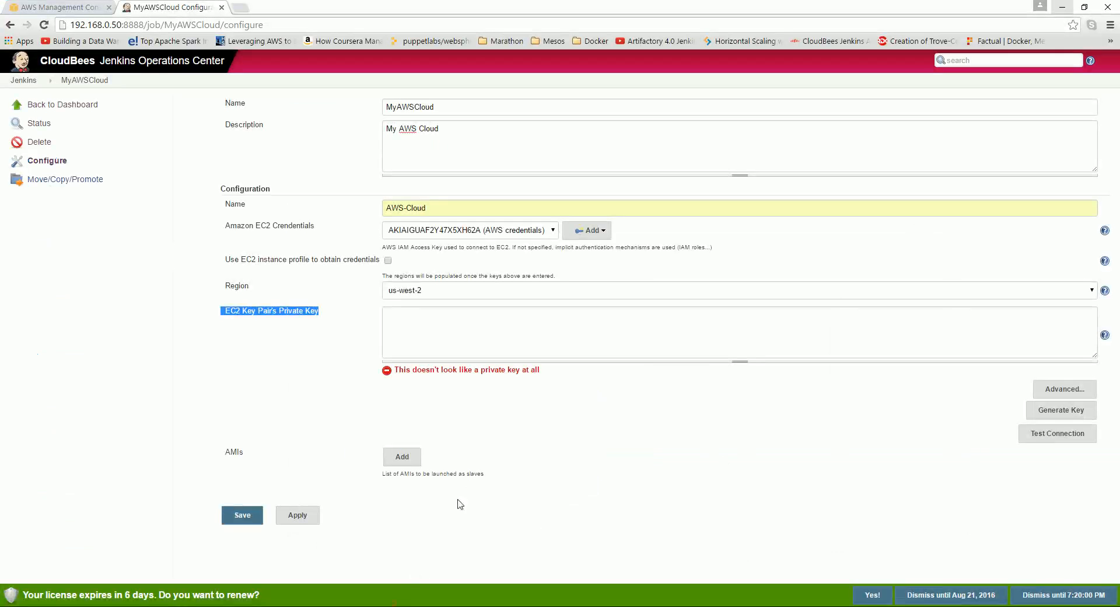
# Paste the RSA private key, get a Success connection test, and add a blank AMI entry.
pyautogui.click(486, 327)
pyautogui.rightClick(480, 320)
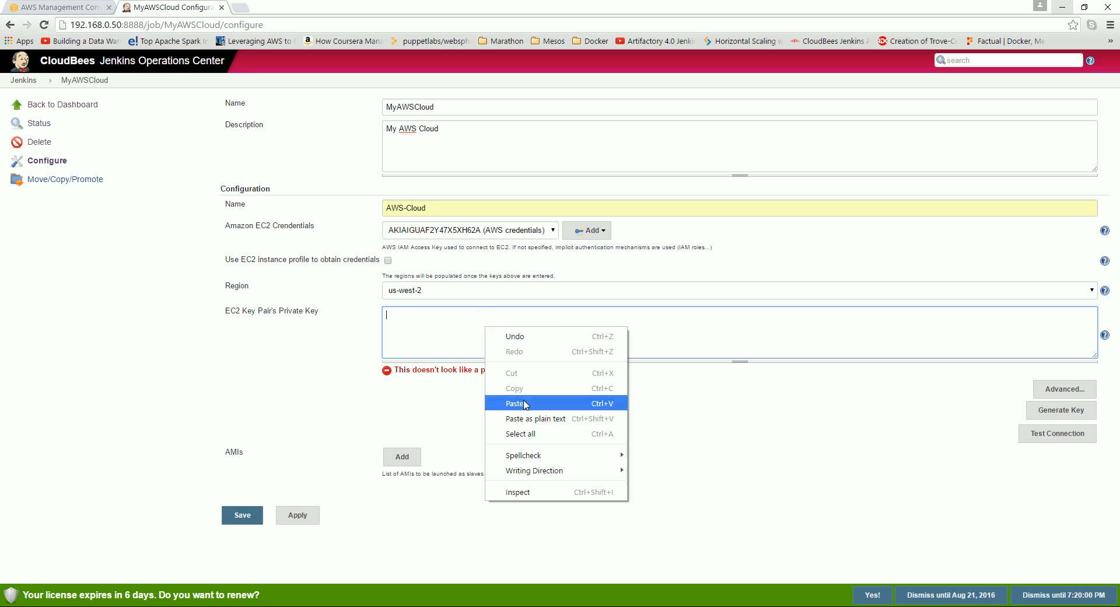
pyautogui.click(524, 401)
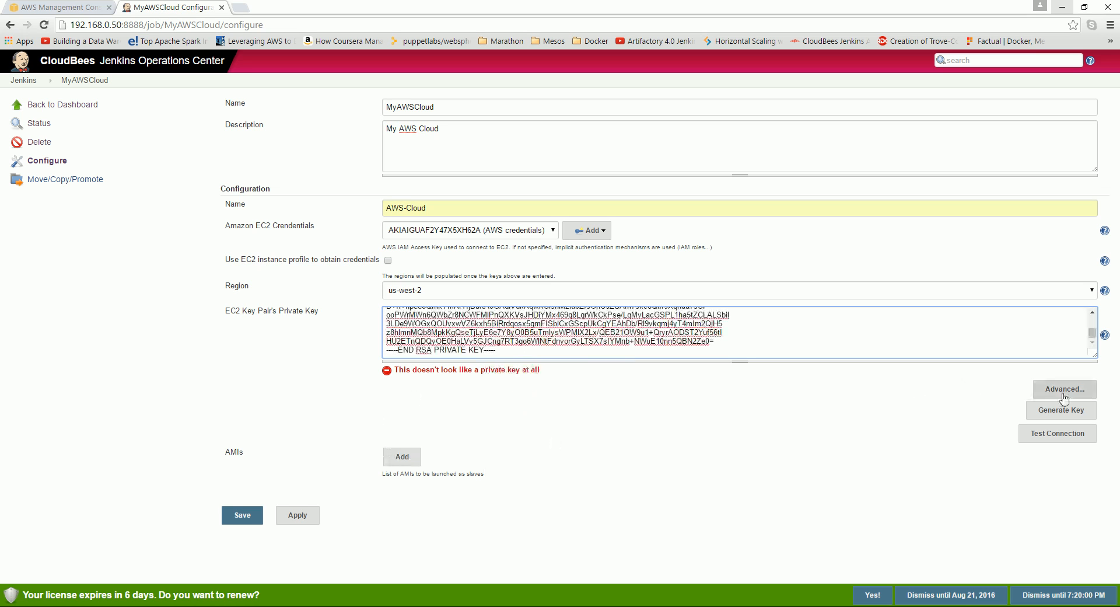
pyautogui.click(1063, 437)
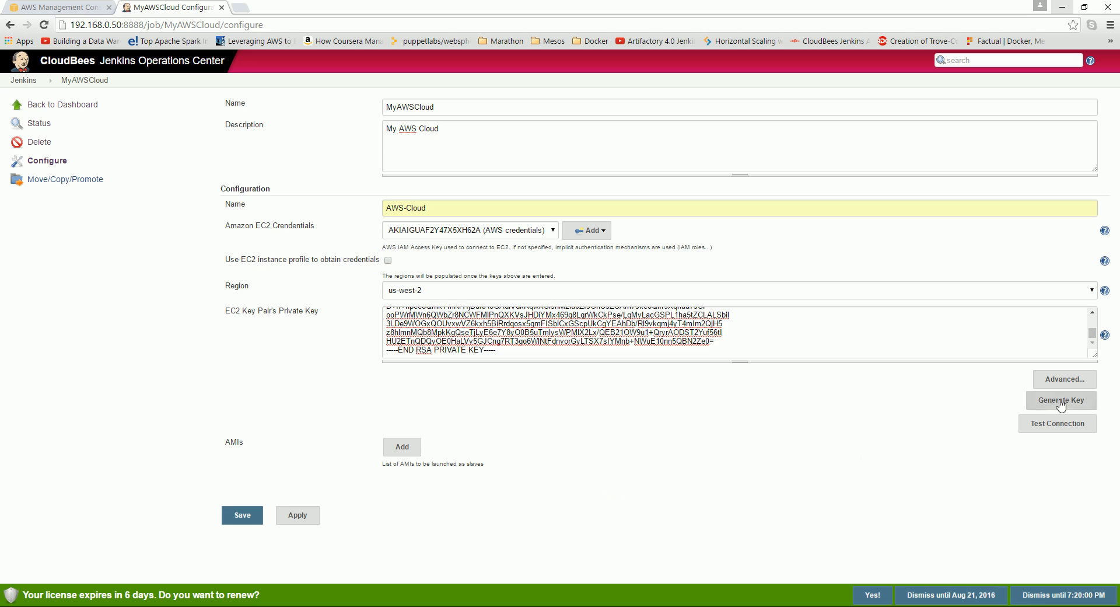
pyautogui.click(1044, 421)
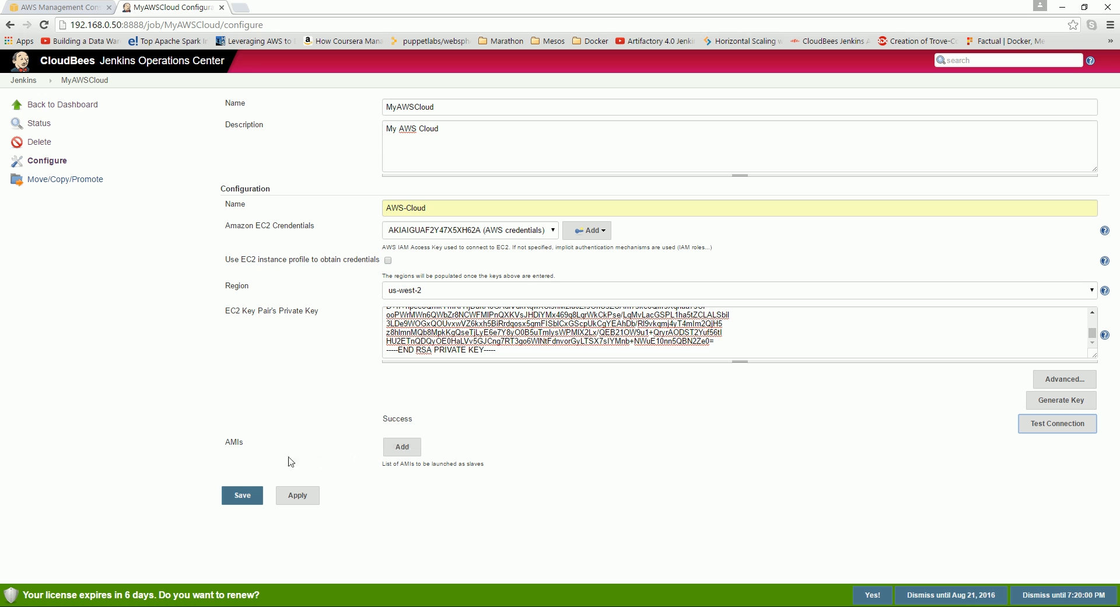
pyautogui.doubleClick(227, 445)
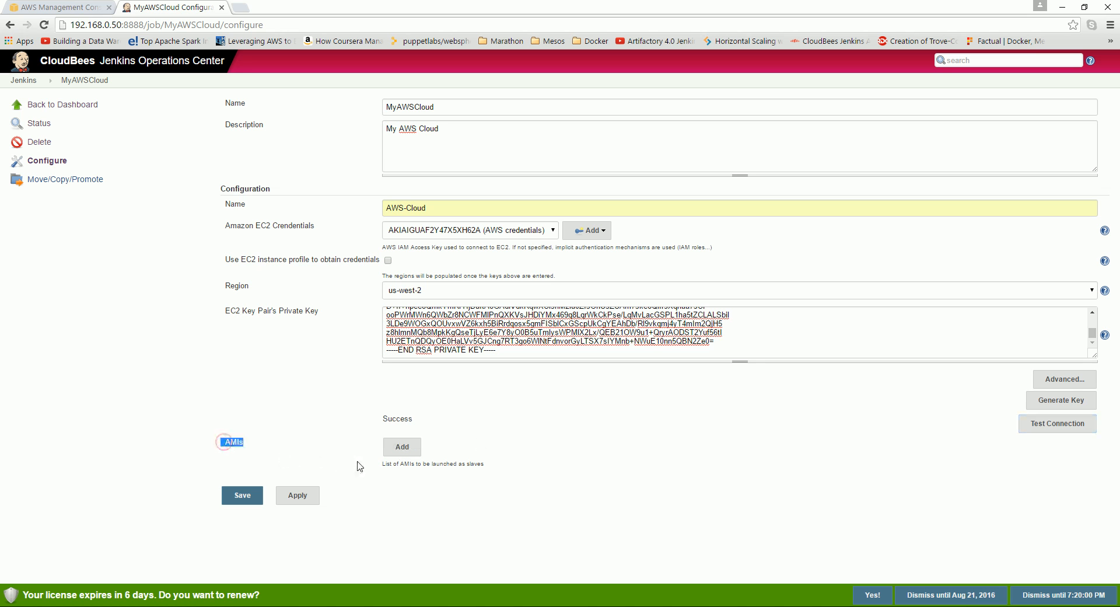
pyautogui.click(403, 447)
# Set the AMI description to JenkinsSlaveImage, then open EC2 in the AWS console.
pyautogui.scroll(-3, 662, 413)
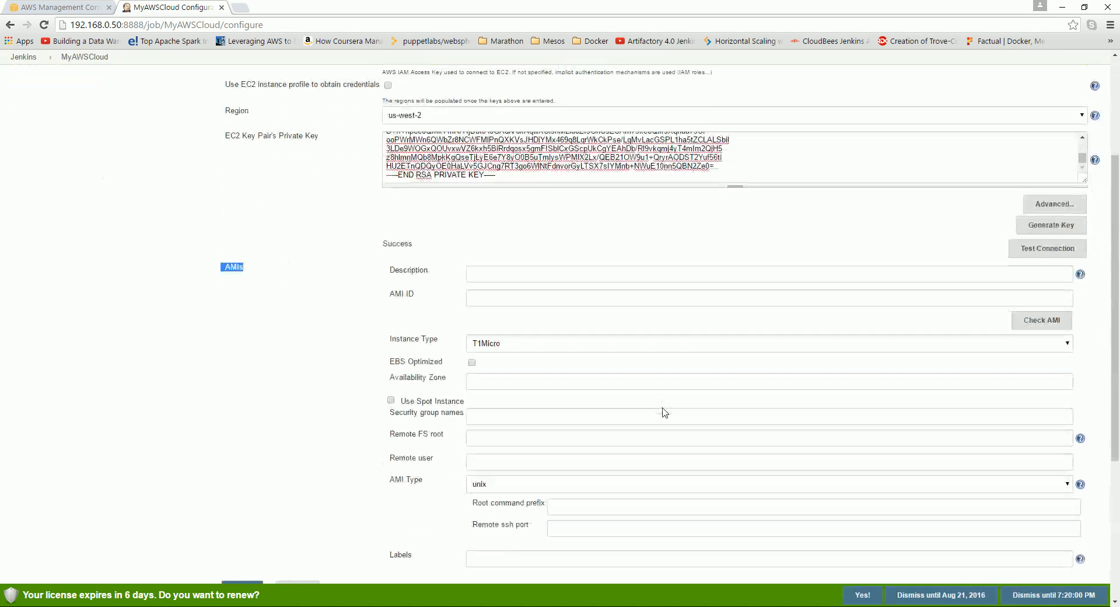
pyautogui.click(509, 278)
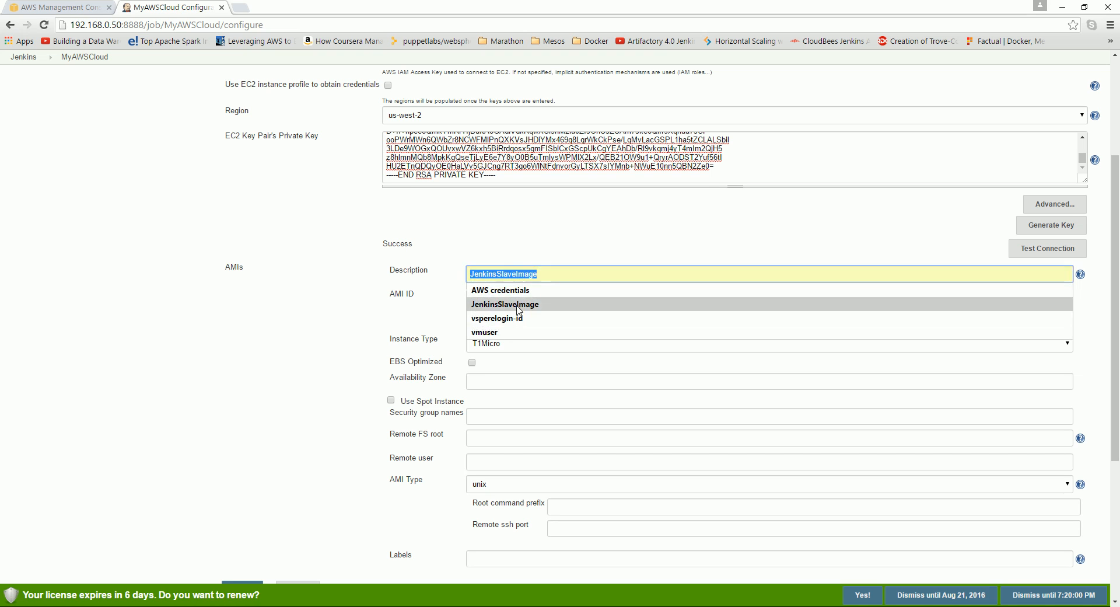
pyautogui.click(517, 305)
pyautogui.click(503, 297)
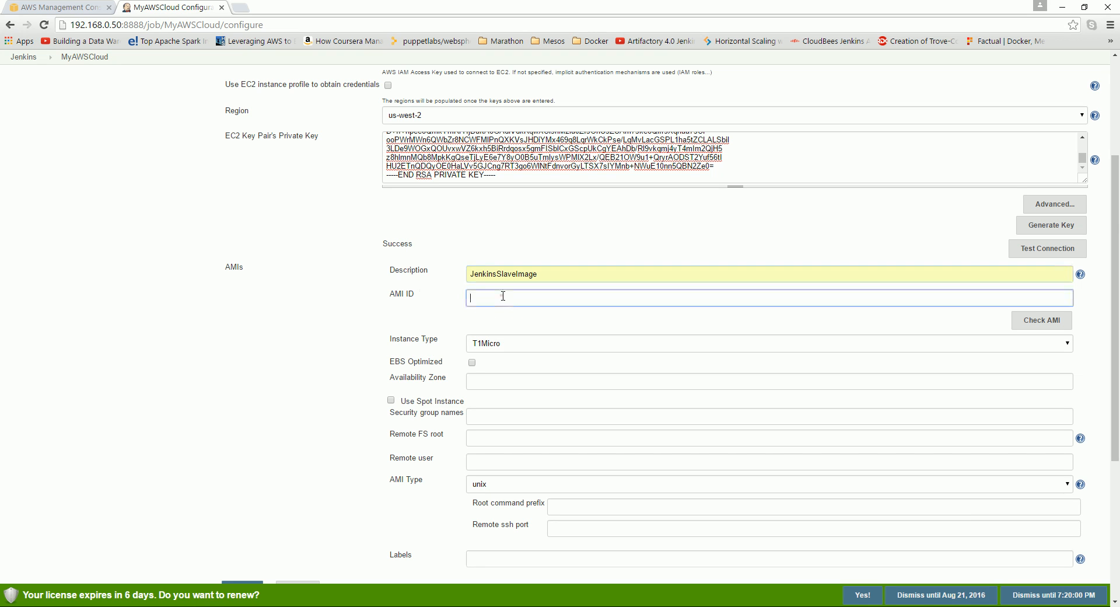
pyautogui.click(334, 305)
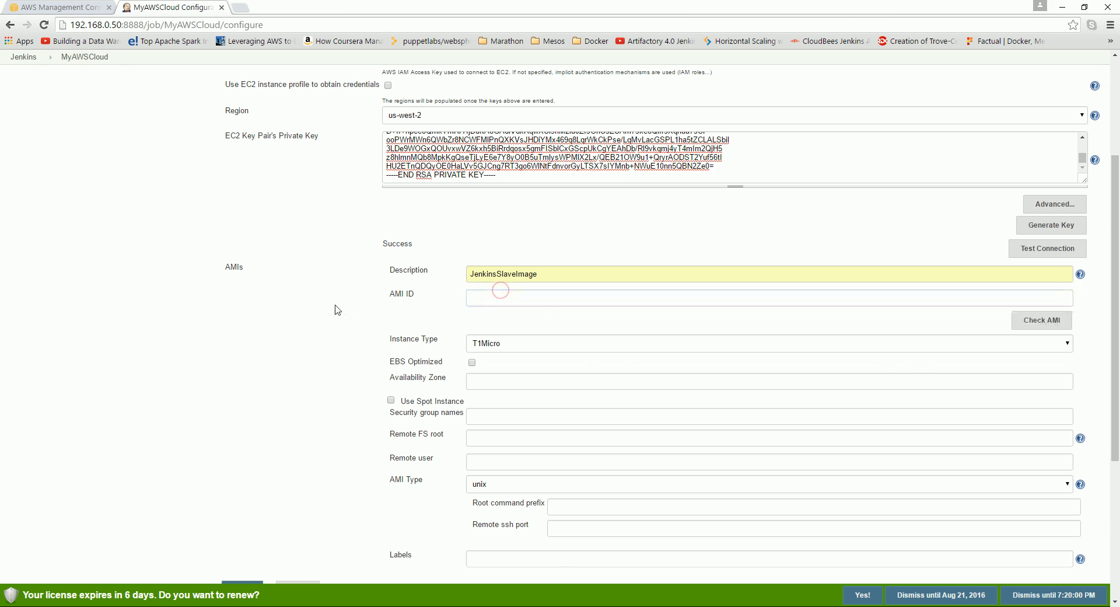
pyautogui.click(110, 3)
pyautogui.click(53, 143)
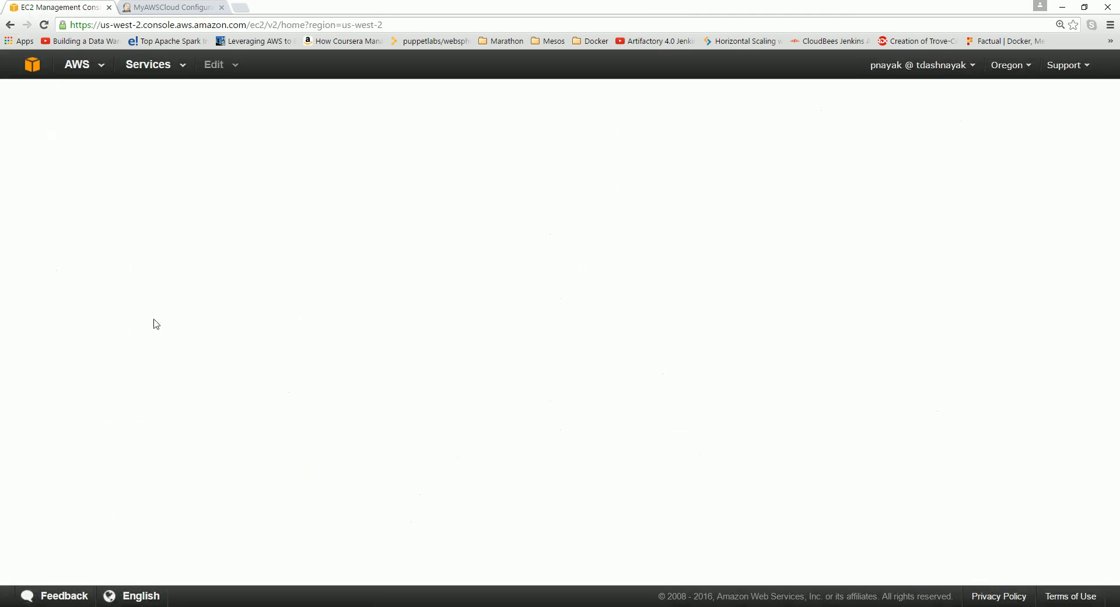
# In the EC2 AMIs list, select the JenkinsSlave image and copy its ID ami-c69642a6.
pyautogui.click(40, 295)
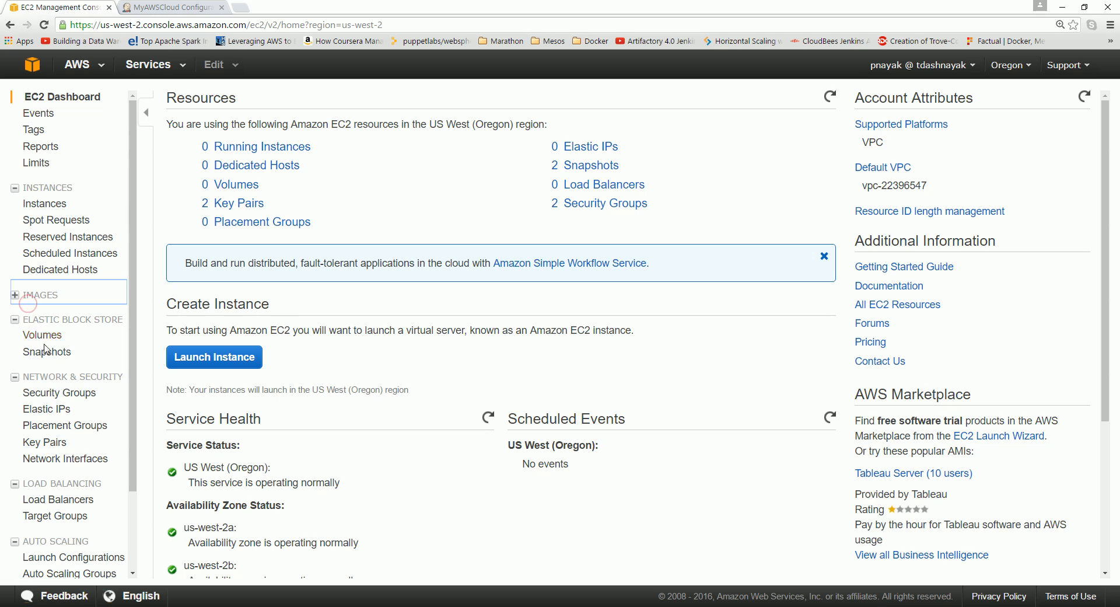
pyautogui.click(26, 297)
pyautogui.click(34, 315)
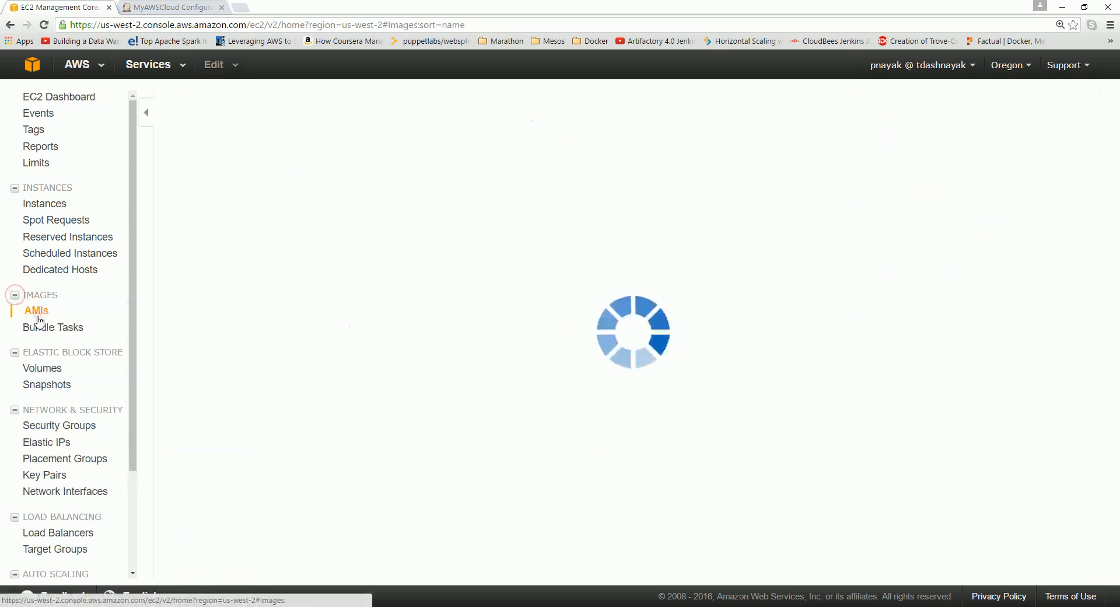
pyautogui.click(374, 193)
pyautogui.moveTo(362, 192); pyautogui.dragTo(420, 194)
pyautogui.rightClick(419, 194)
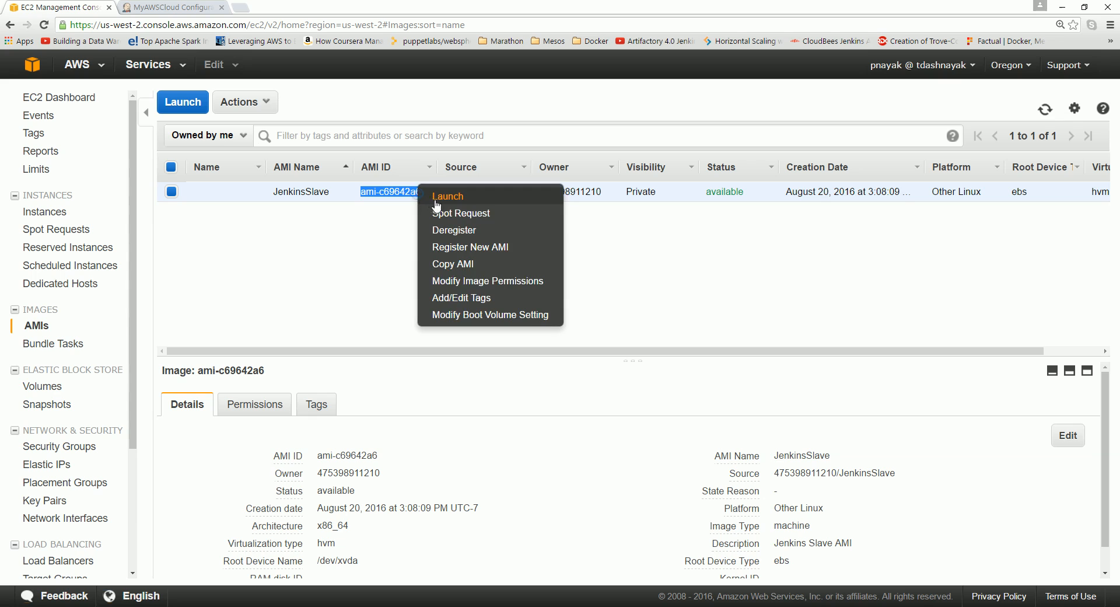
pyautogui.click(401, 277)
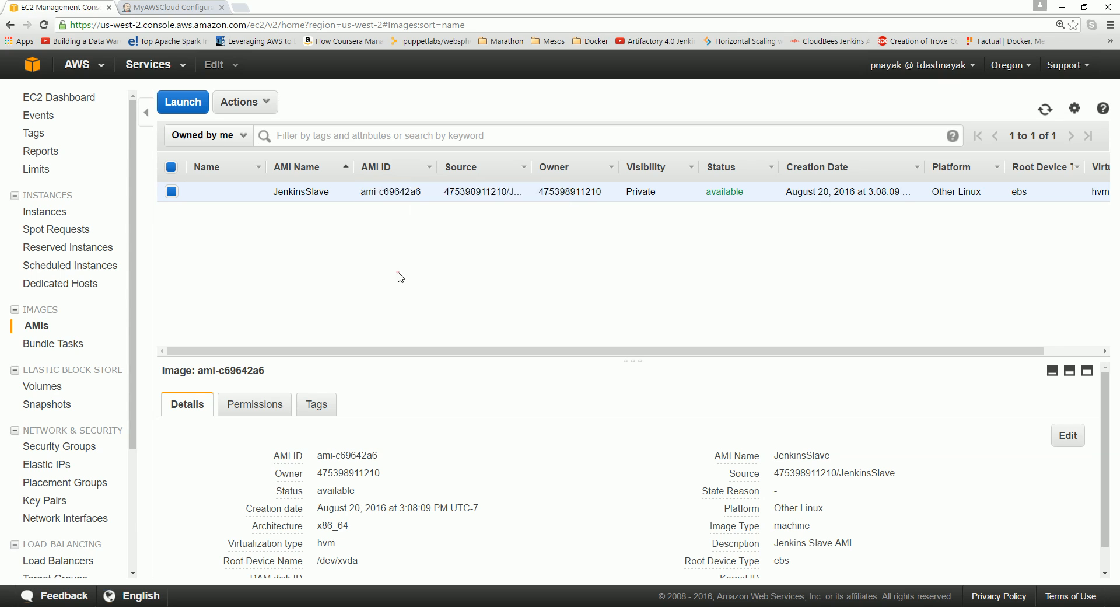
pyautogui.moveTo(360, 192); pyautogui.dragTo(425, 192)
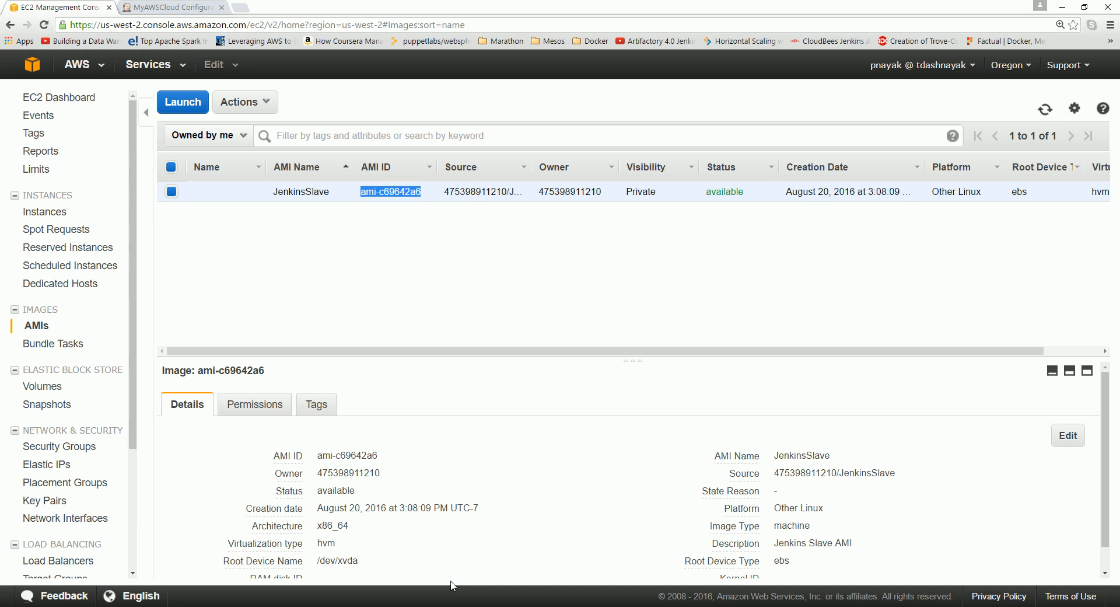
pyautogui.click(119, 6)
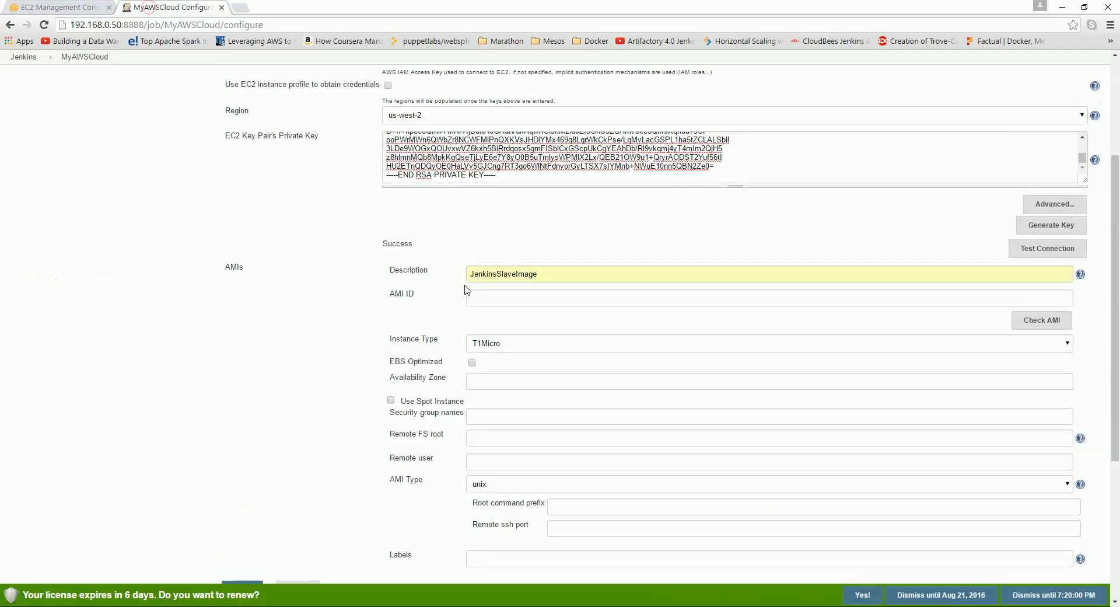
# Paste ami-c69642a6 as the AMI ID and choose instance type T2Micro.
pyautogui.click(504, 304)
pyautogui.hotkey('ctrl', 'v')
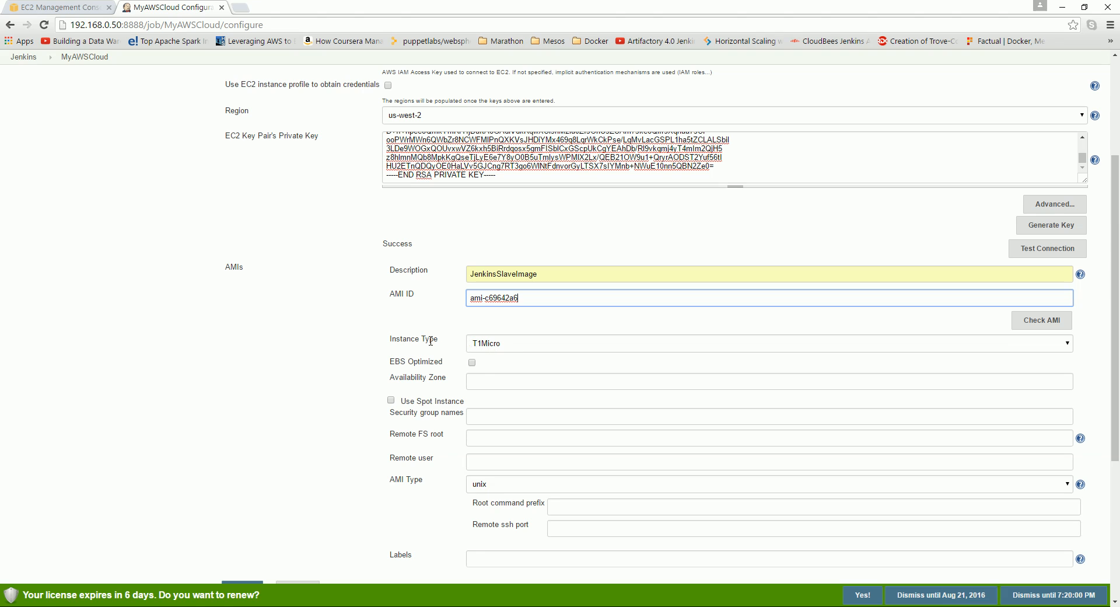
pyautogui.click(491, 348)
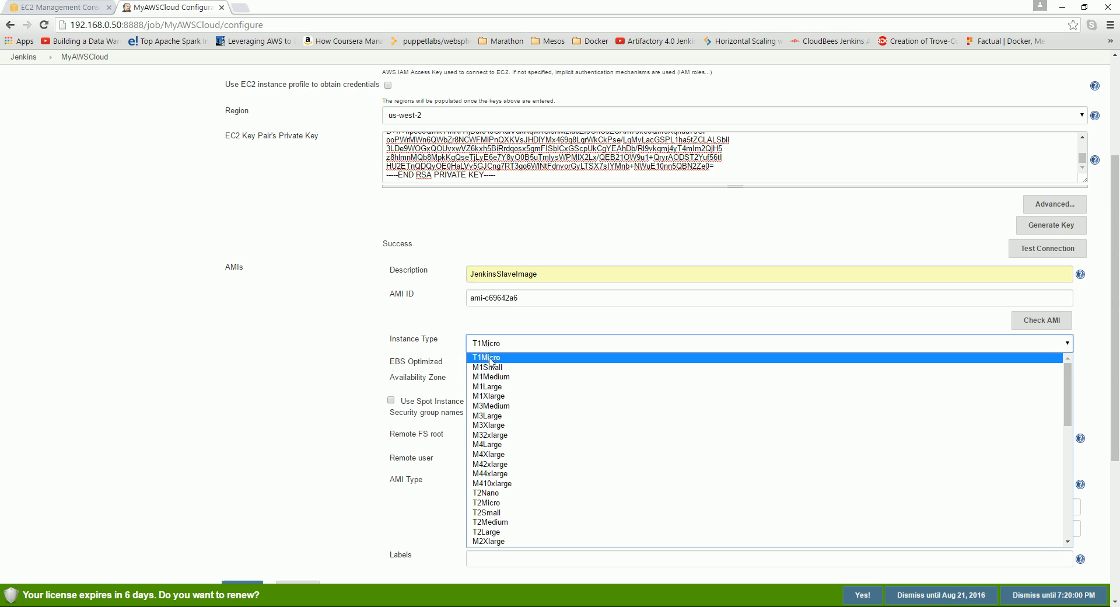
pyautogui.click(494, 504)
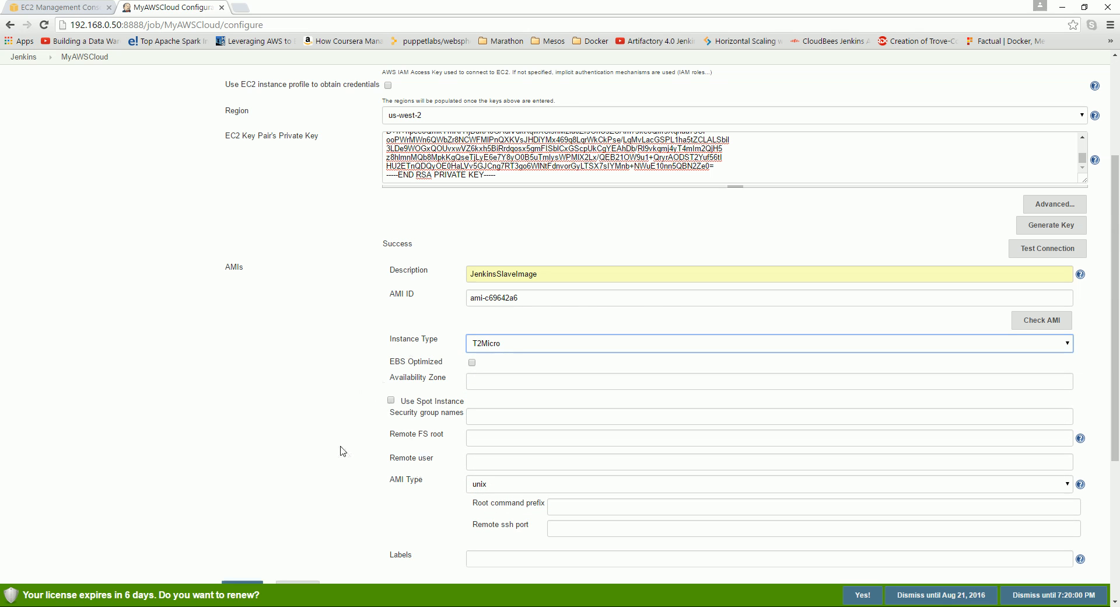
pyautogui.scroll(-4, 343, 451)
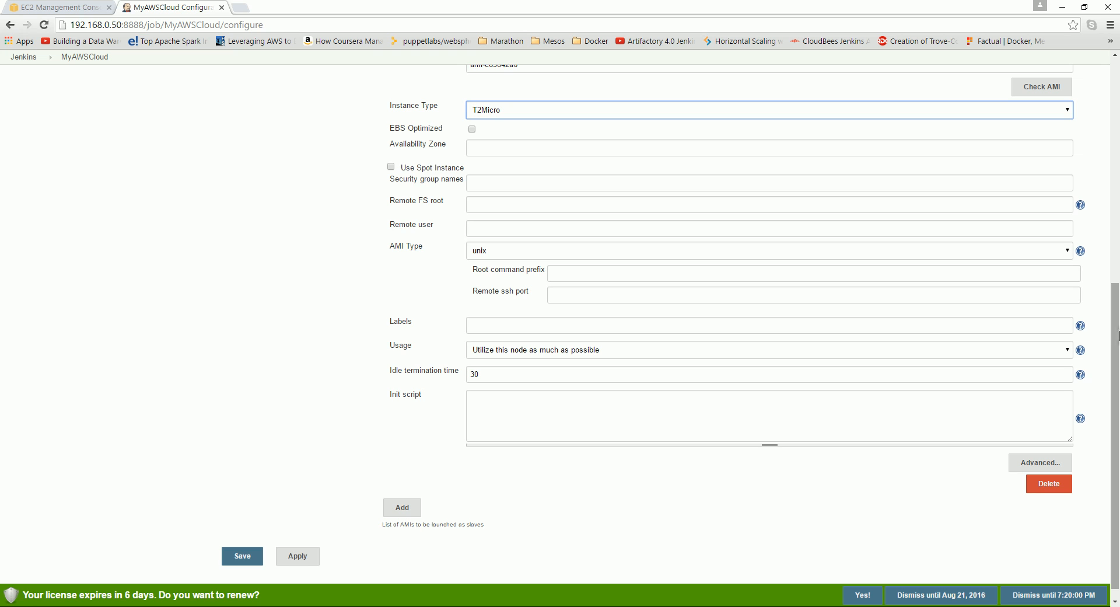
pyautogui.scroll(2, 1117, 339)
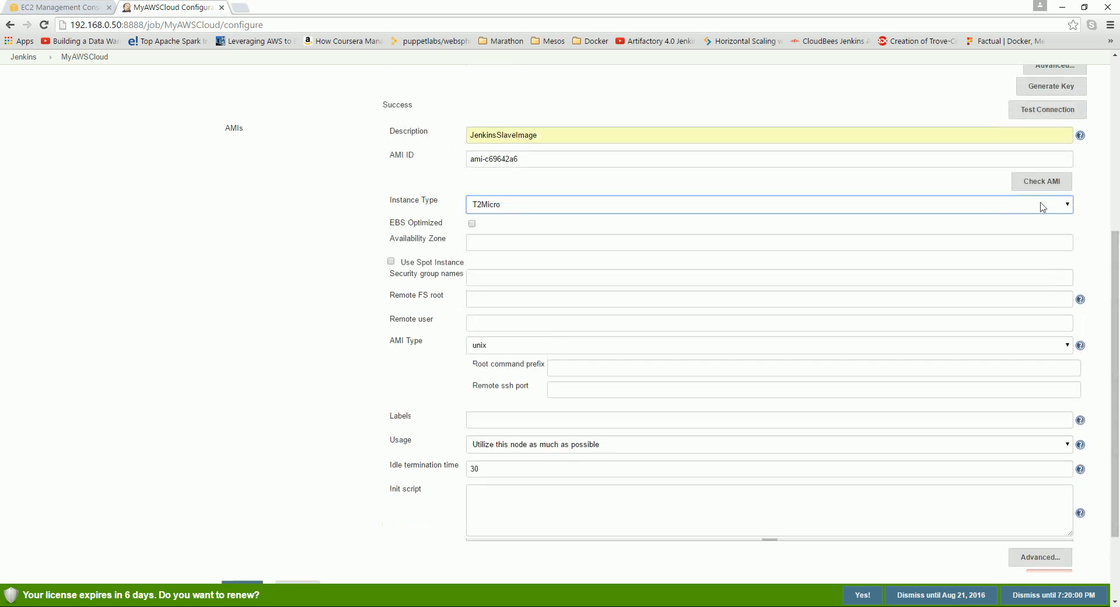
# Run Check AMI and confirm the ID resolves to the JenkinsSlave image.
pyautogui.click(1042, 185)
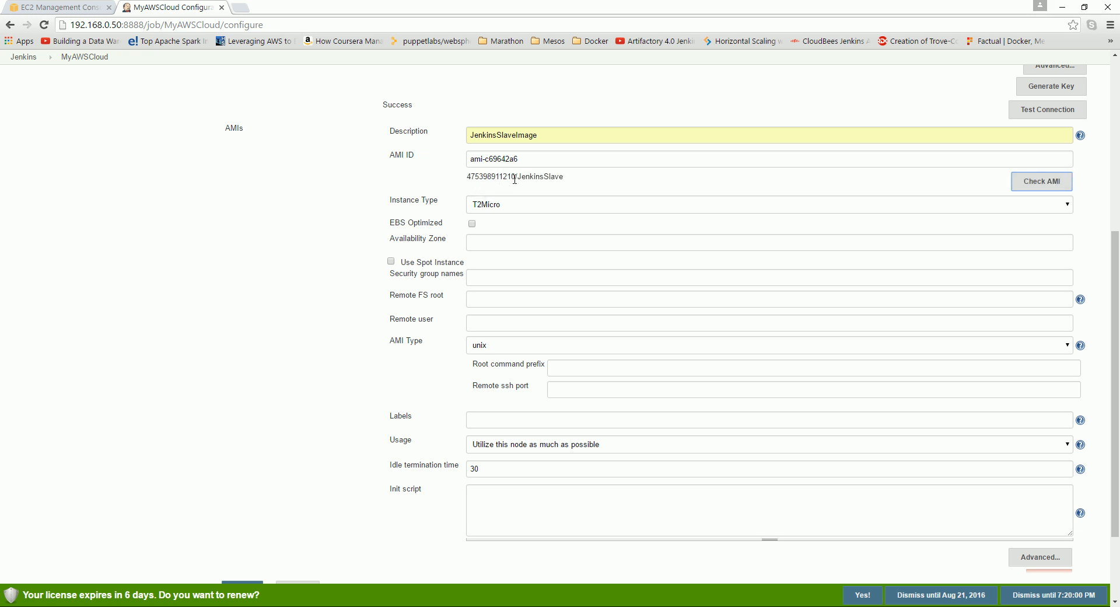
pyautogui.moveTo(469, 175); pyautogui.dragTo(564, 178)
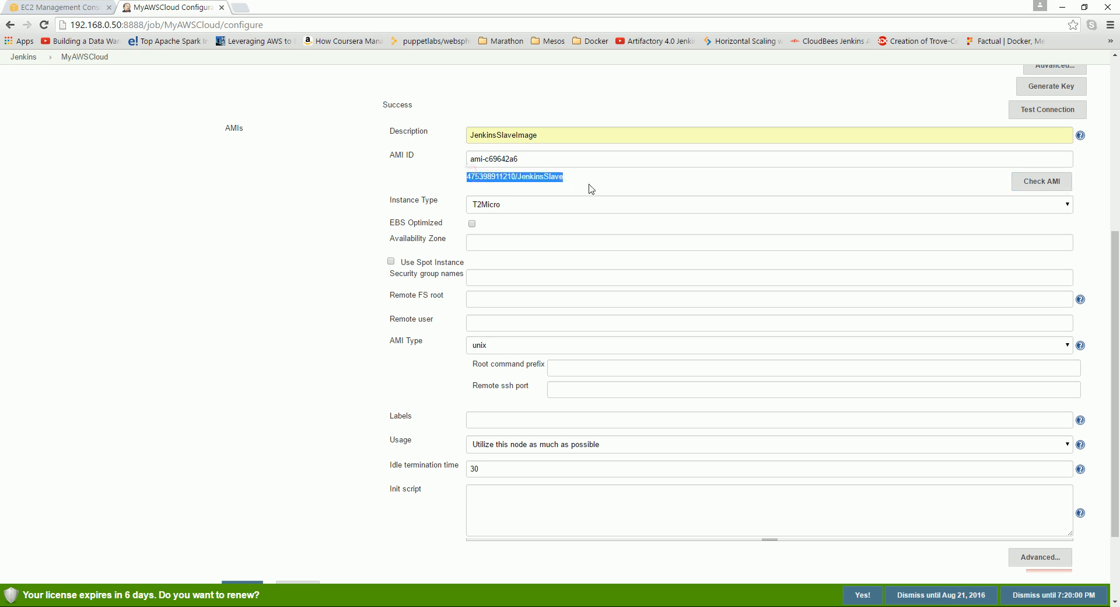
pyautogui.click(488, 243)
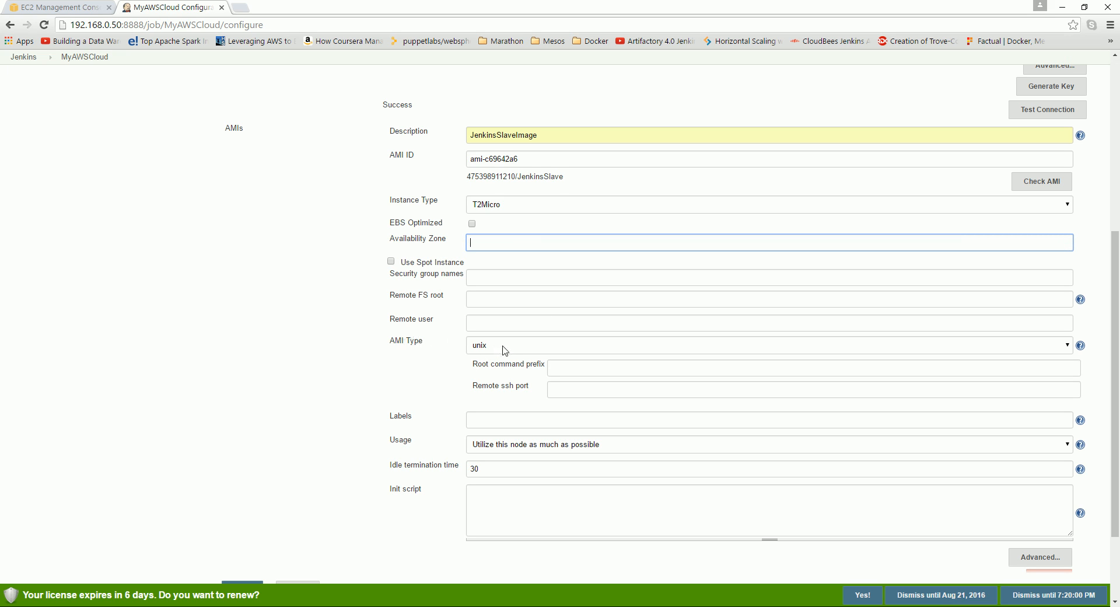
pyautogui.click(559, 364)
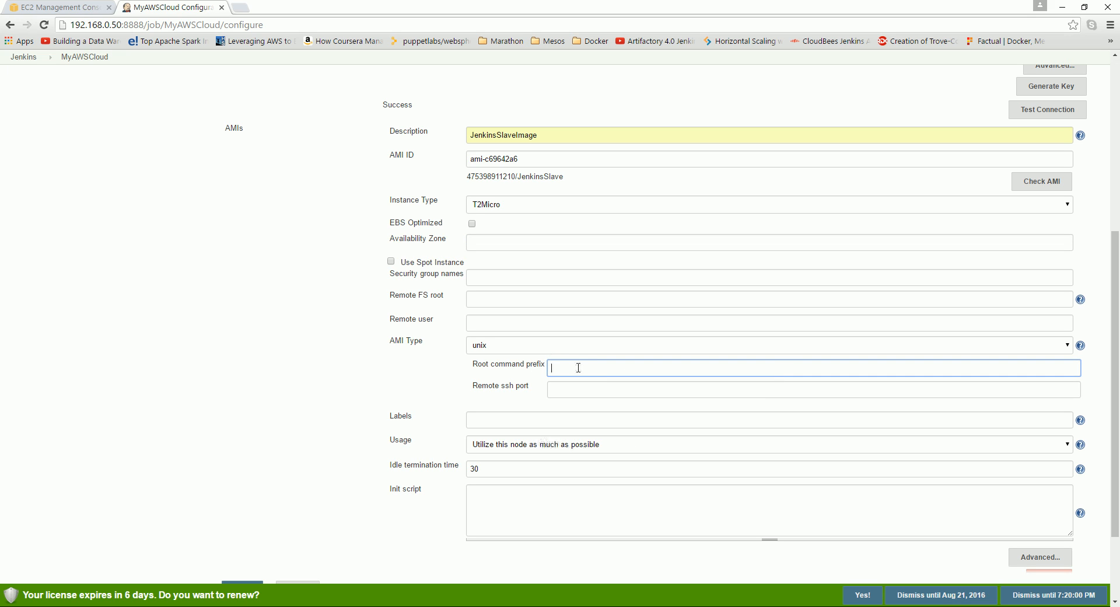
# Set the root command prefix to sudo and save the MyAWSCloud configuration.
pyautogui.write('su')
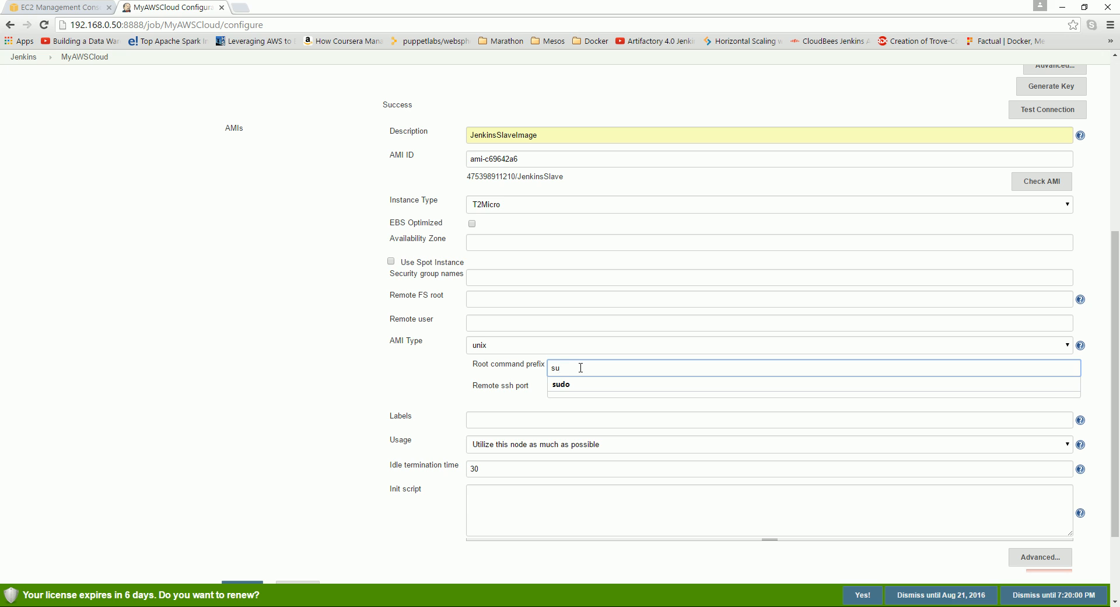
pyautogui.write('do')
pyautogui.click(574, 385)
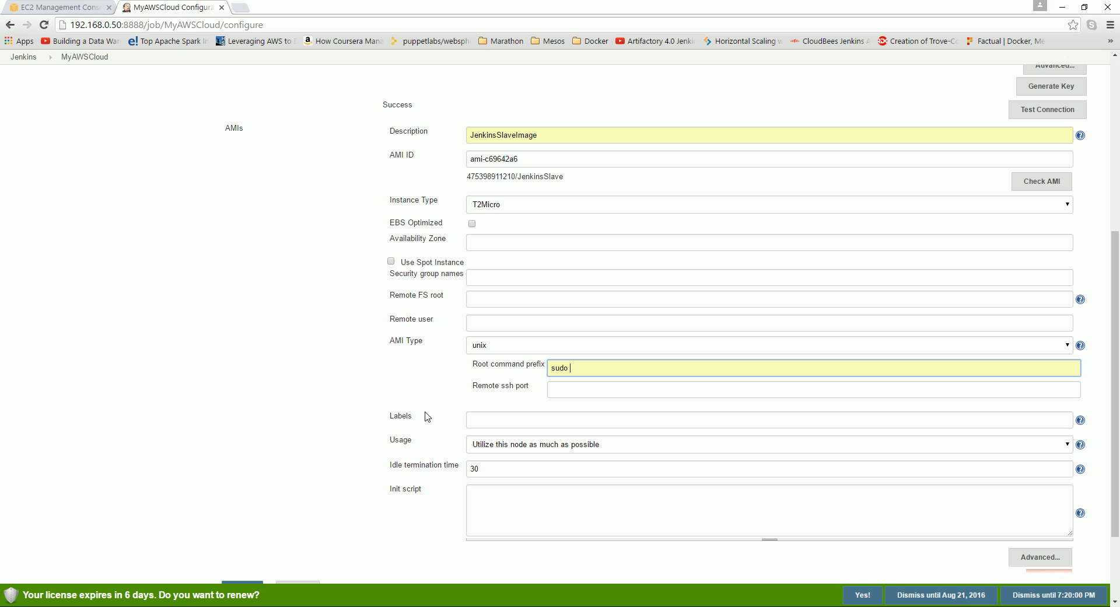
pyautogui.scroll(-2, 411, 440)
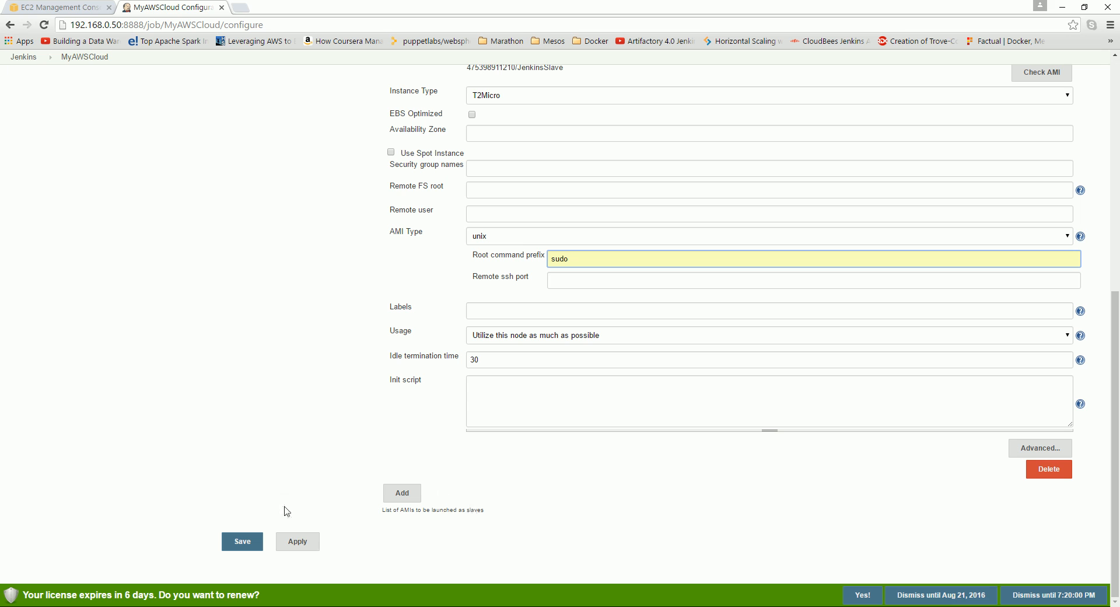
pyautogui.click(241, 541)
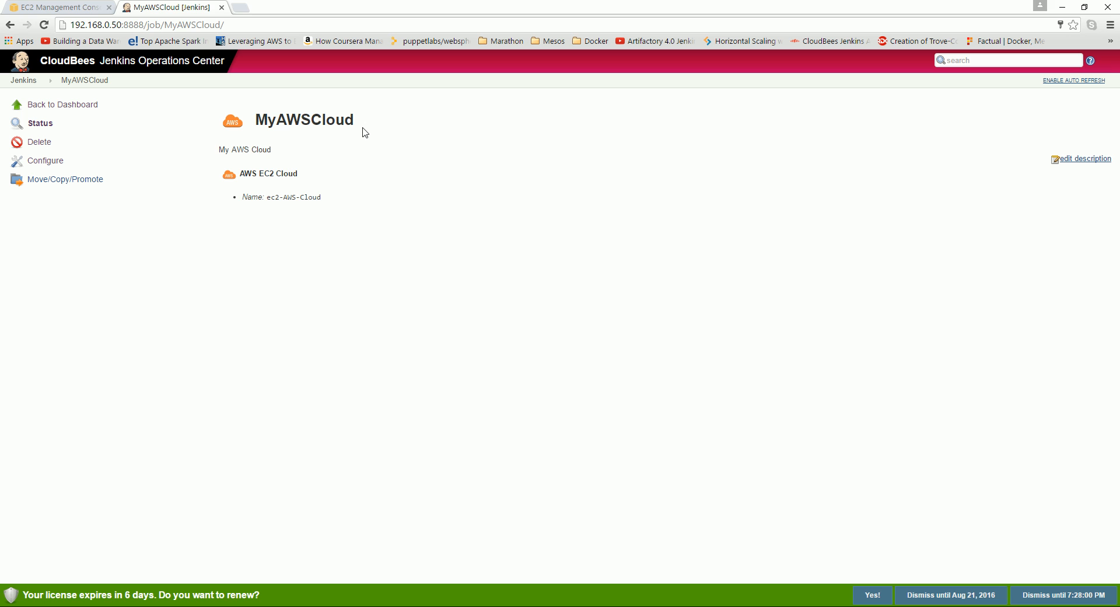
# Use the Jenkins breadcrumb to return to the dashboard listing MyAWSCloud and My Client Master.
pyautogui.click(23, 79)
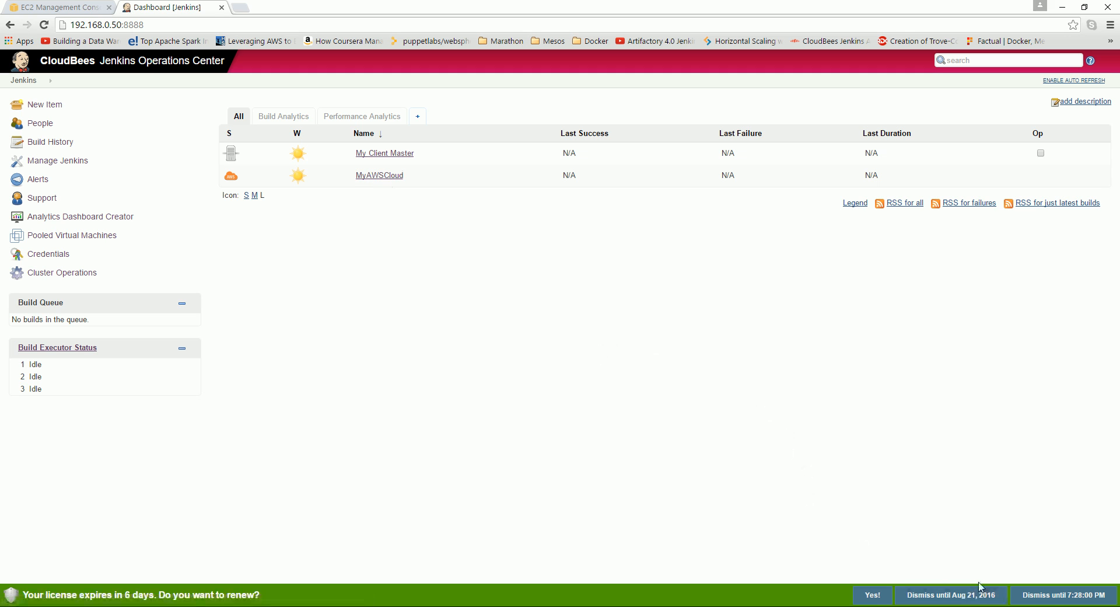
pyautogui.click(1022, 606)
pyautogui.click(1000, 596)
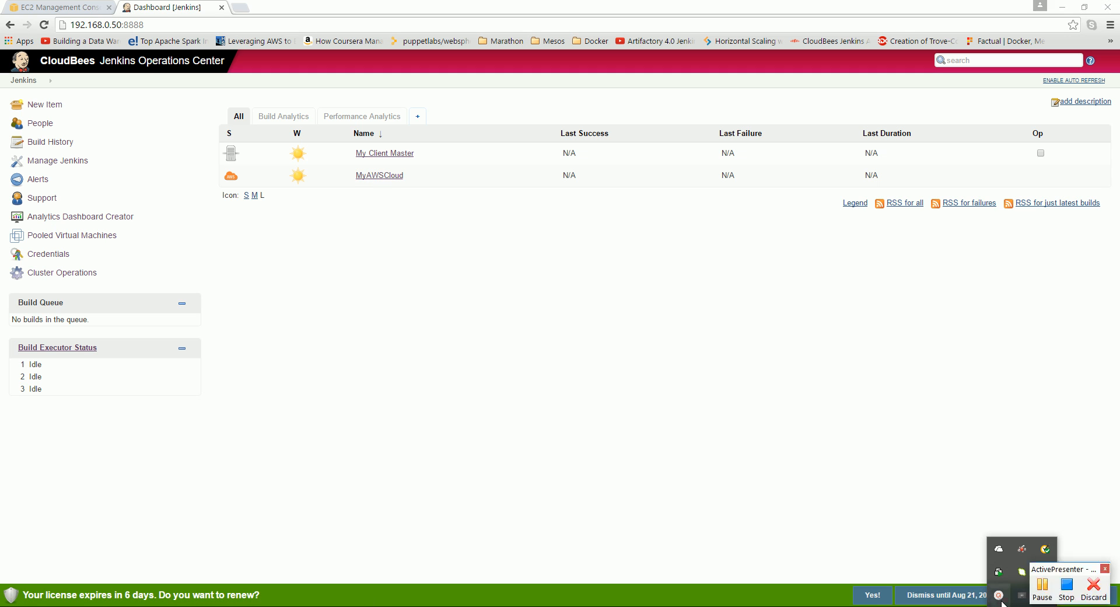